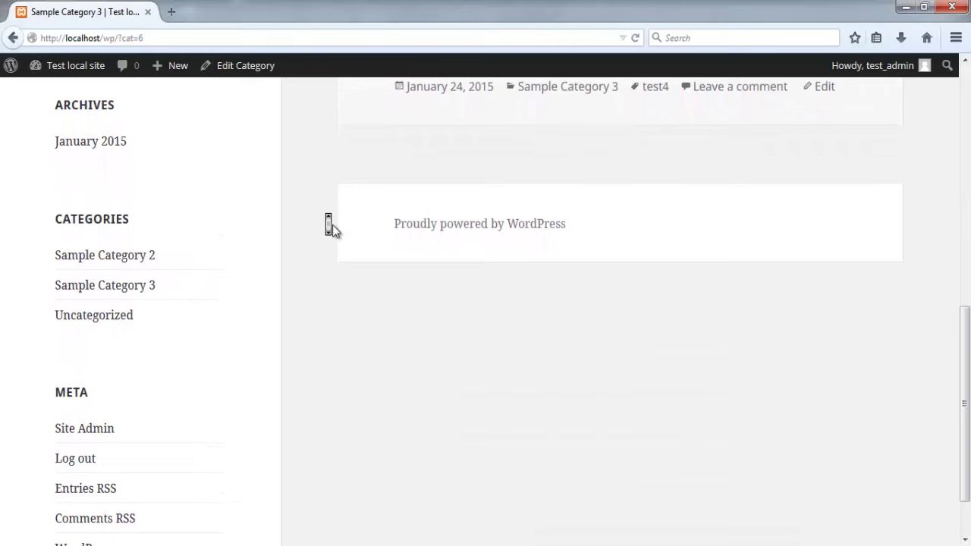
- Open the Hello world 2 post from the recent posts and start editing it
scroll(331, 226, up, 2)
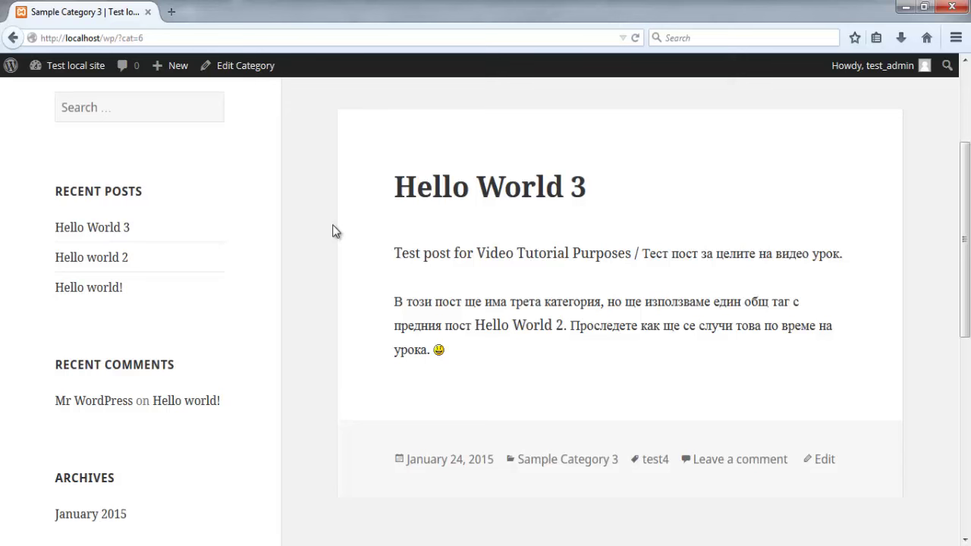
middle_click(332, 224)
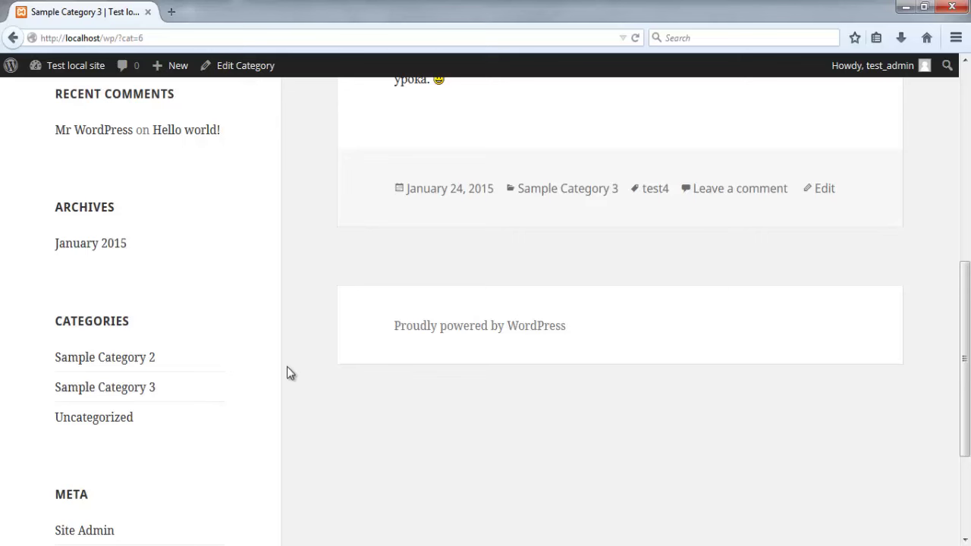
scroll(288, 368, up, 5)
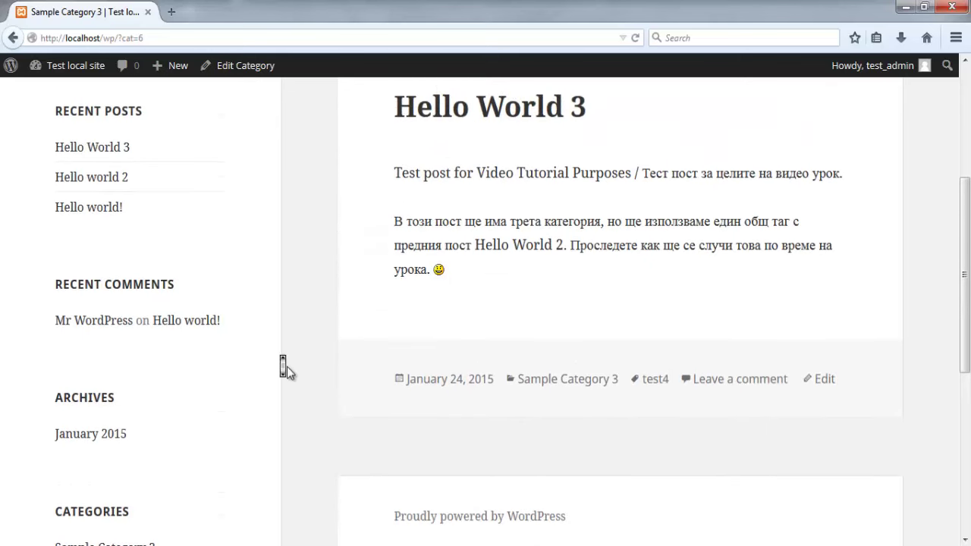
scroll(287, 366, up, 6)
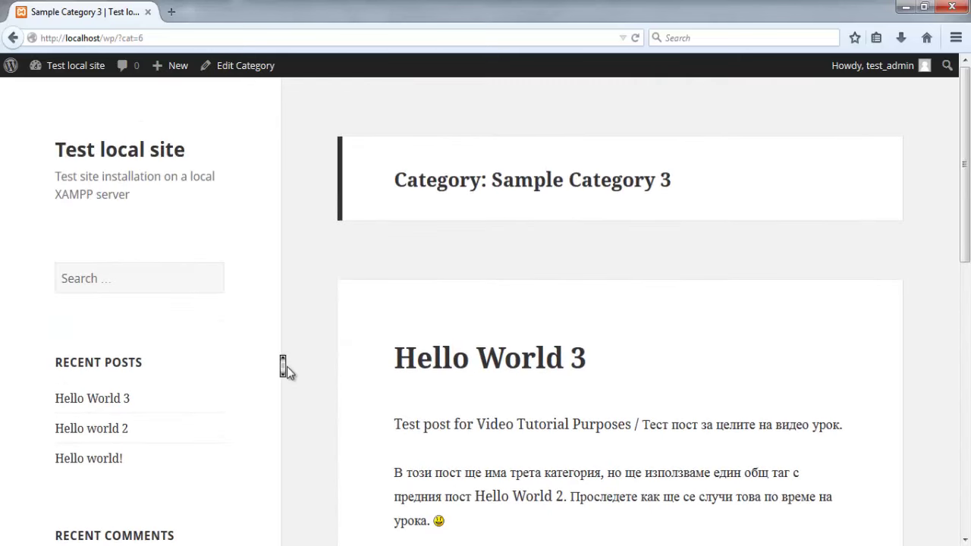
scroll(287, 368, down, 1)
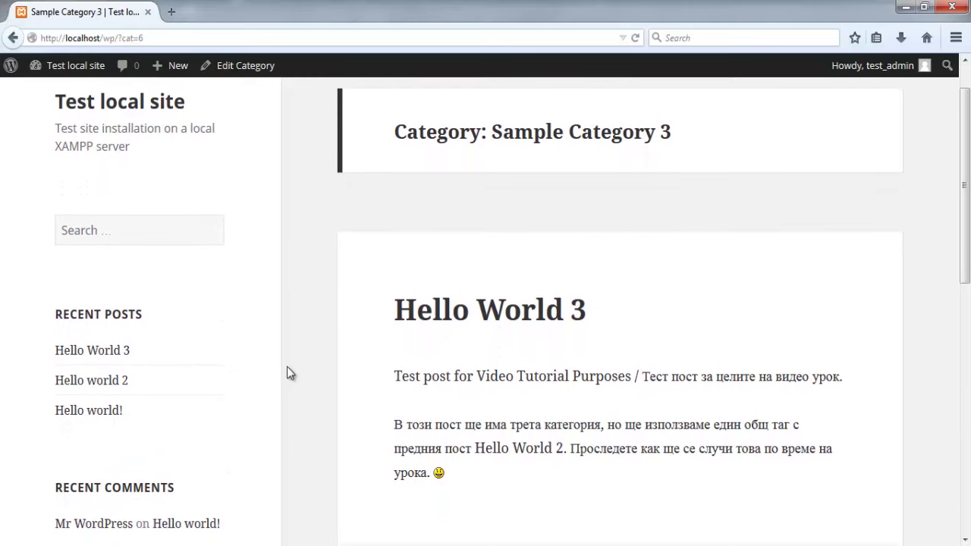
click(87, 388)
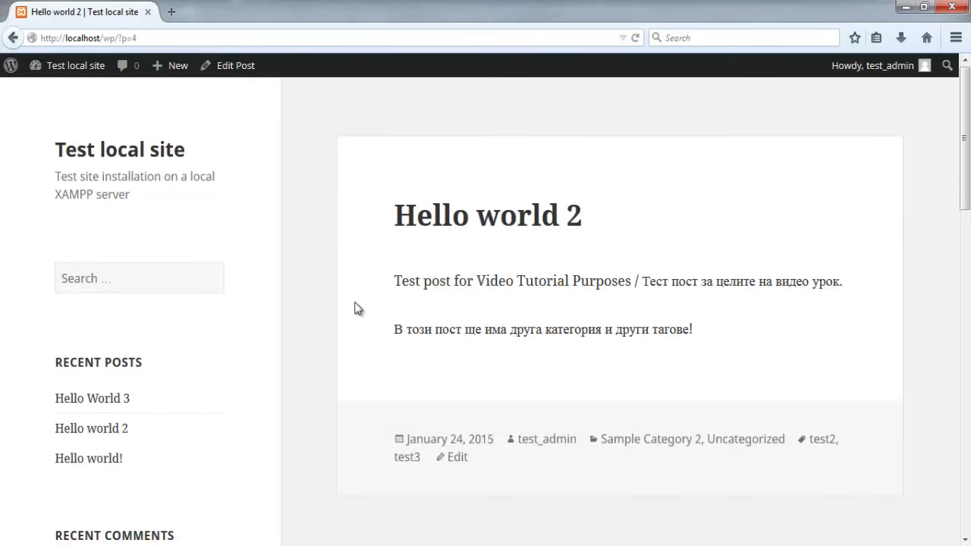
click(458, 458)
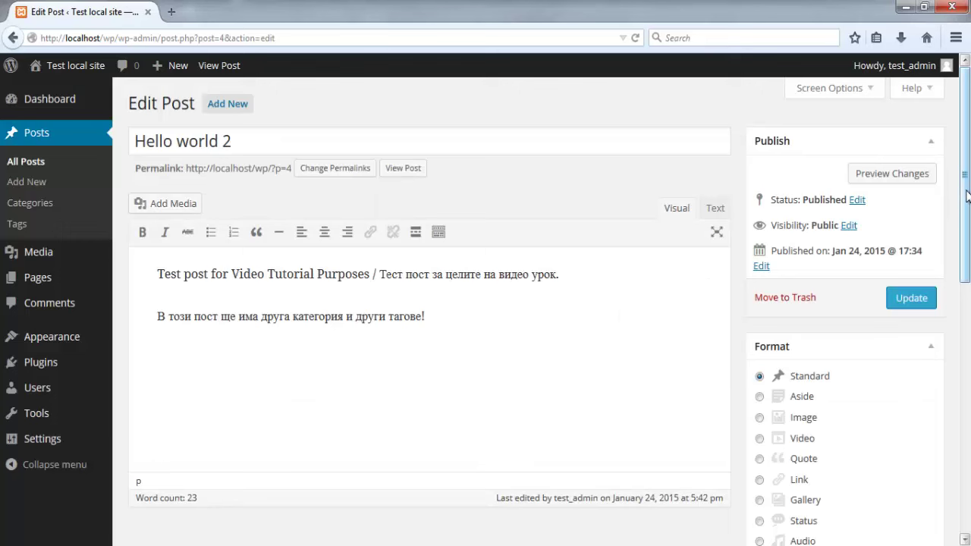
- Remove the Uncategorized category from the Hello world 2 post, keeping Sample Category 2, and update the post
drag(967, 196, 968, 413)
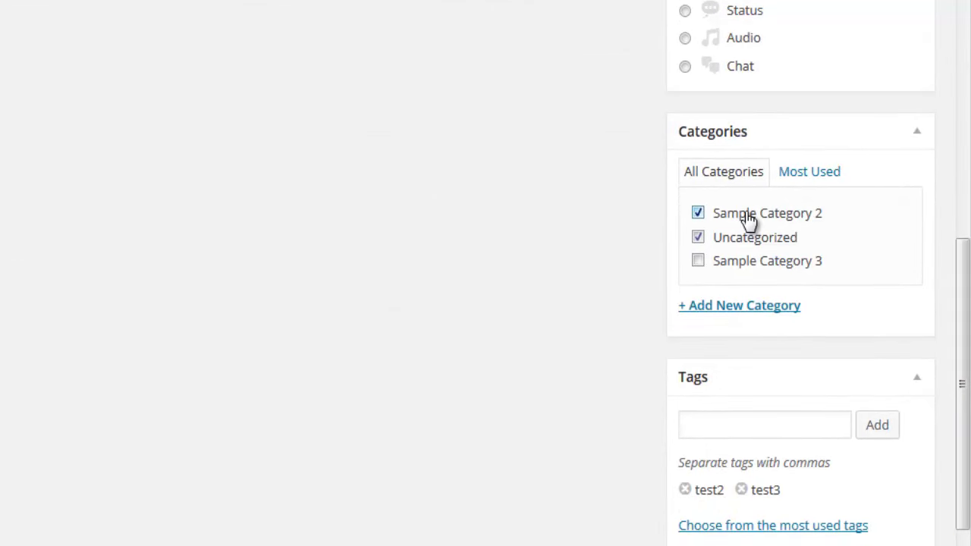
click(698, 238)
scroll(620, 247, down, 2)
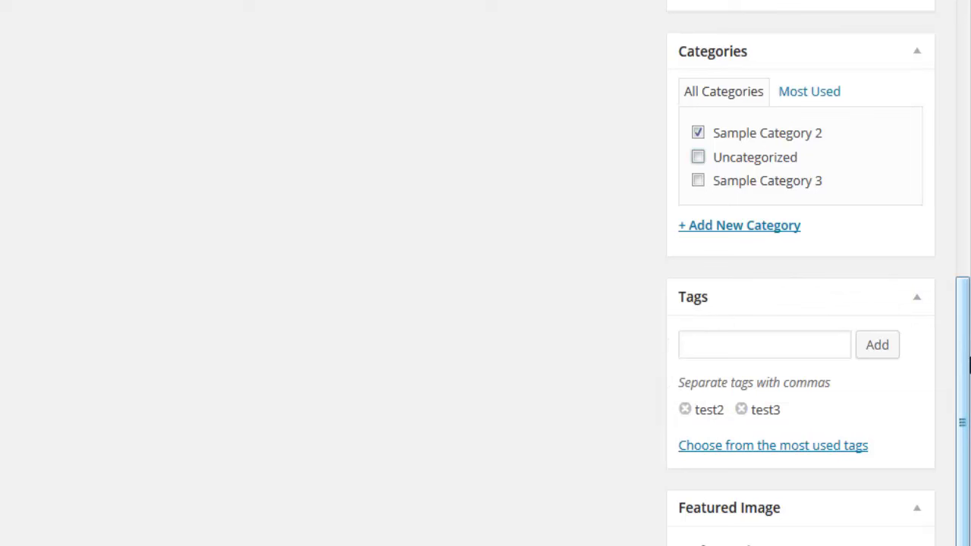
drag(968, 365, 969, 362)
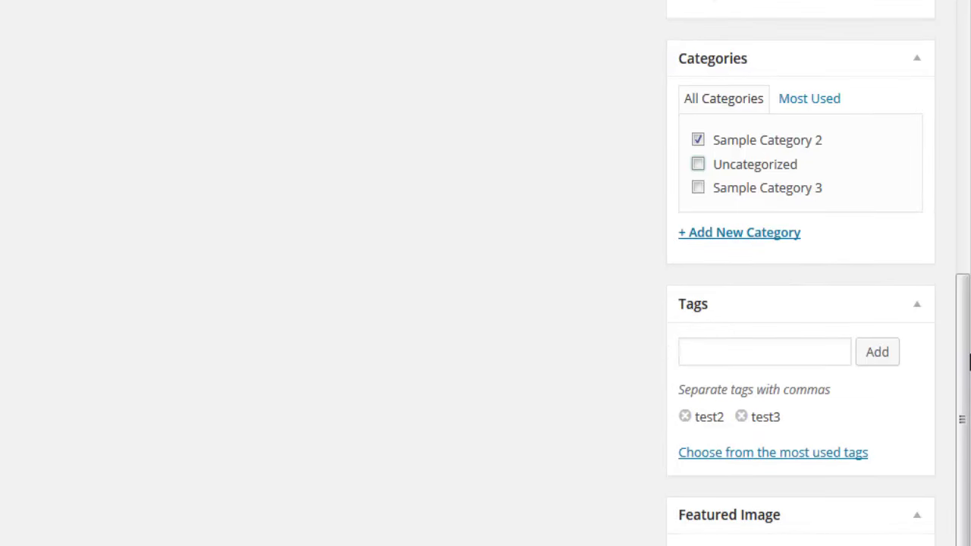
drag(967, 353, 960, 202)
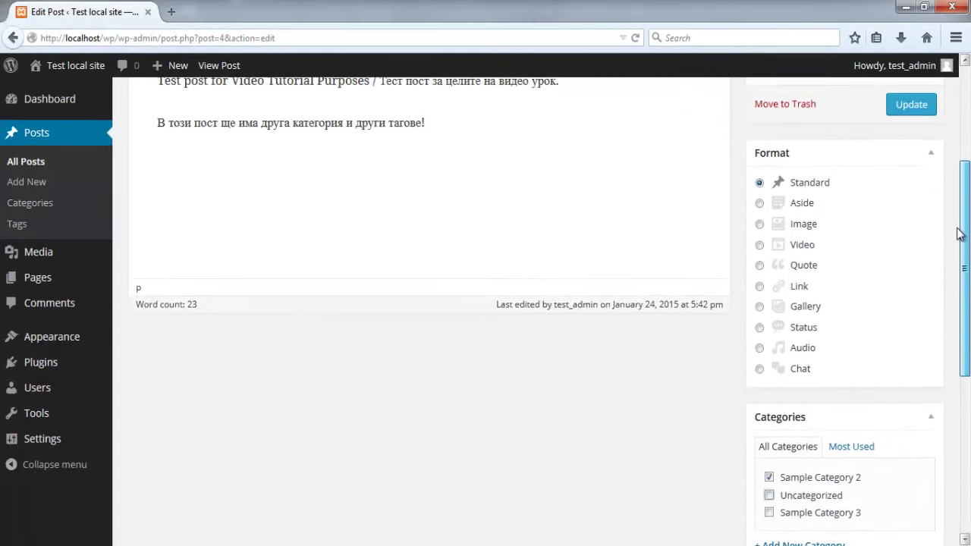
click(923, 164)
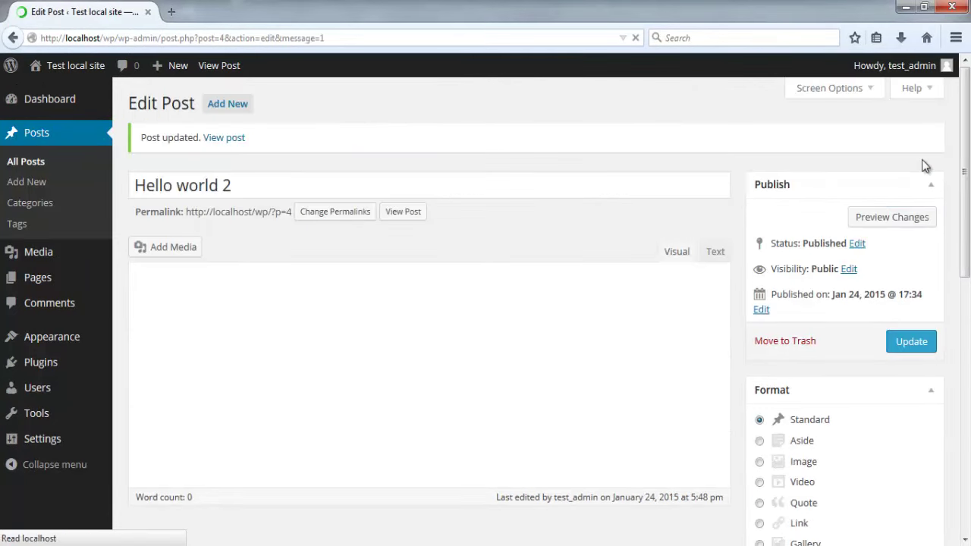
- Visit the live site and examine which posts the Uncategorized category archive lists
click(73, 66)
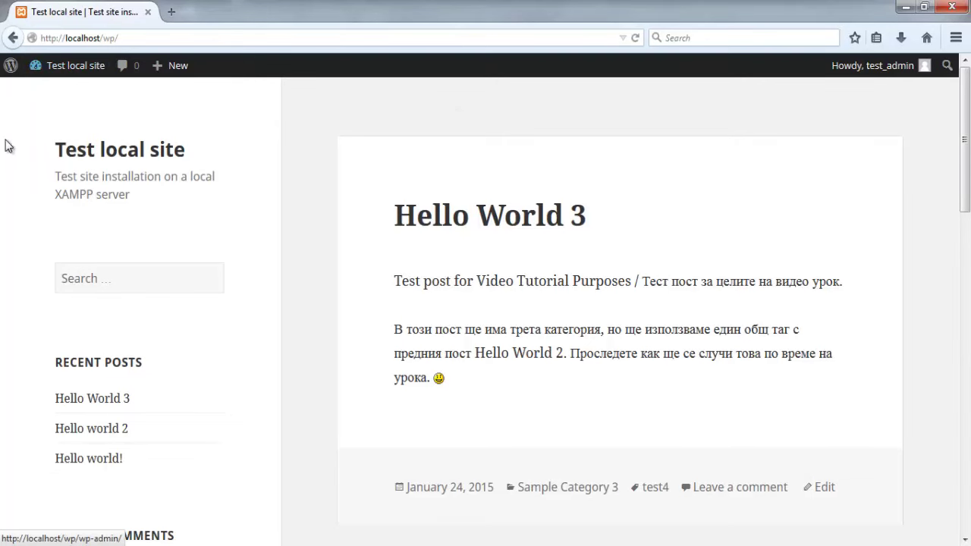
scroll(10, 201, down, 5)
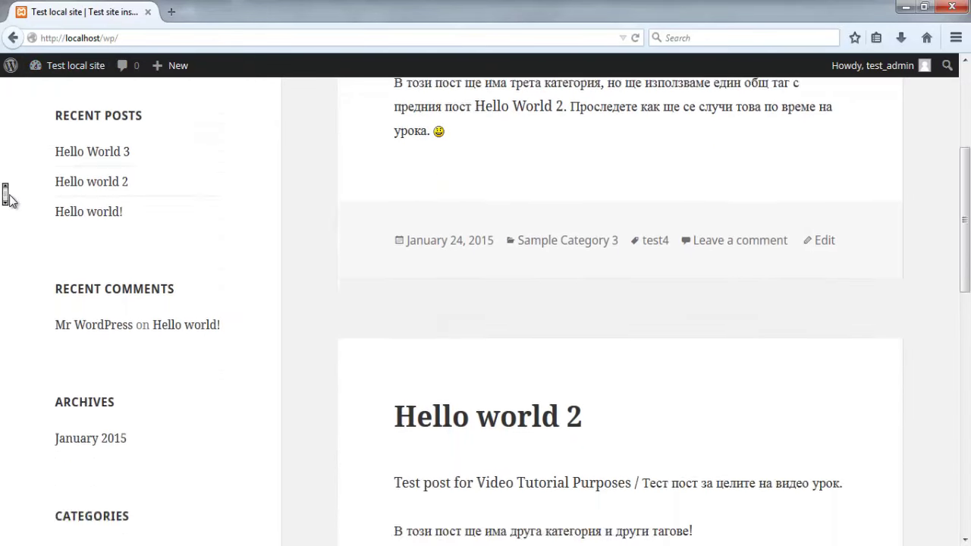
click(77, 405)
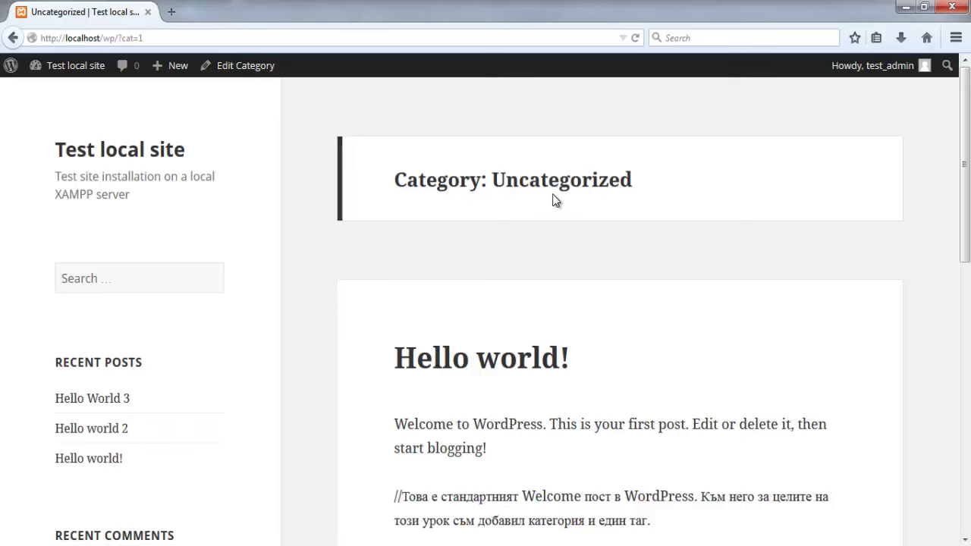
scroll(334, 232, down, 3)
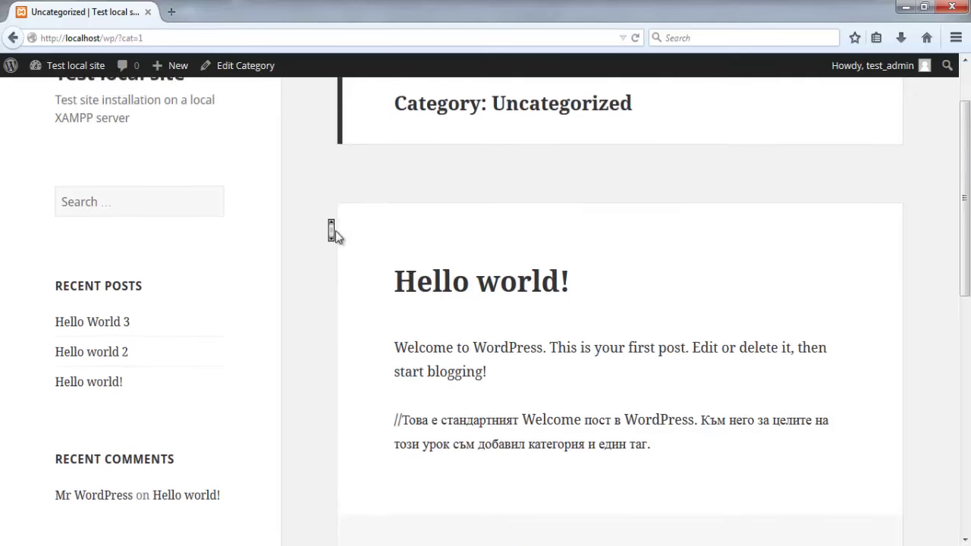
scroll(334, 231, down, 5)
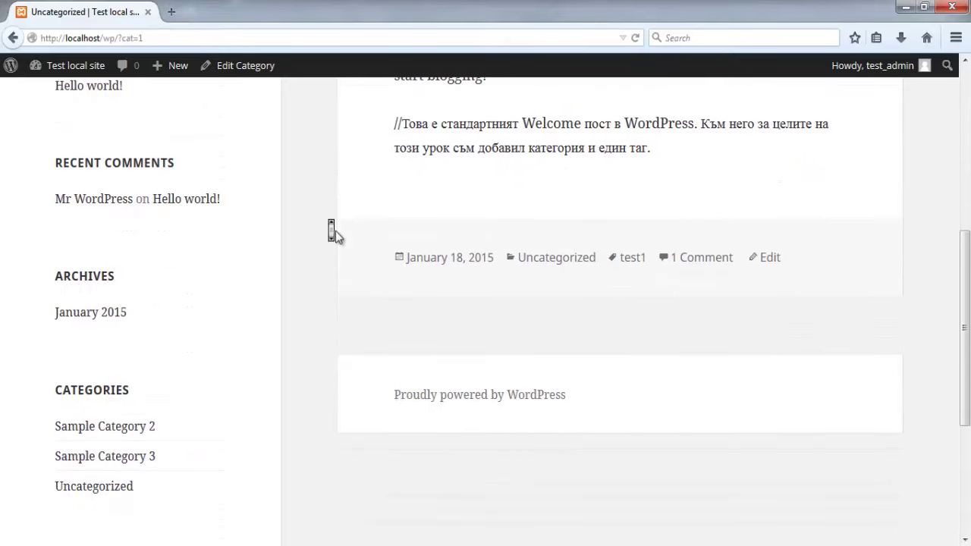
scroll(334, 231, up, 8)
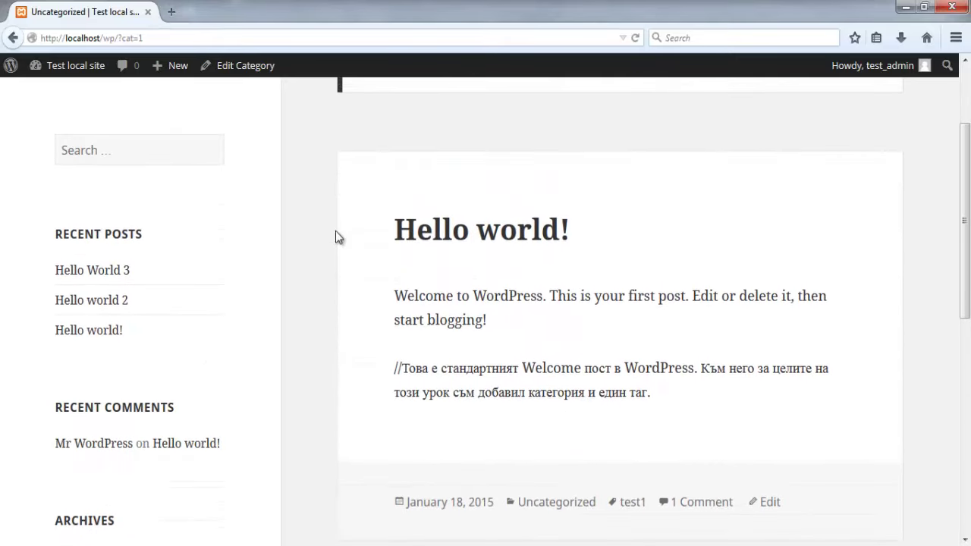
scroll(335, 235, up, 2)
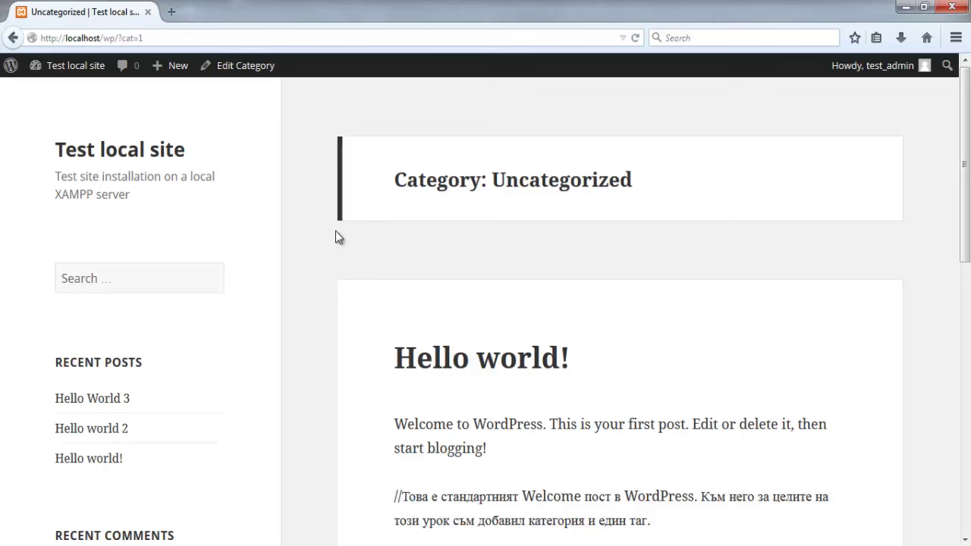
middle_click(335, 231)
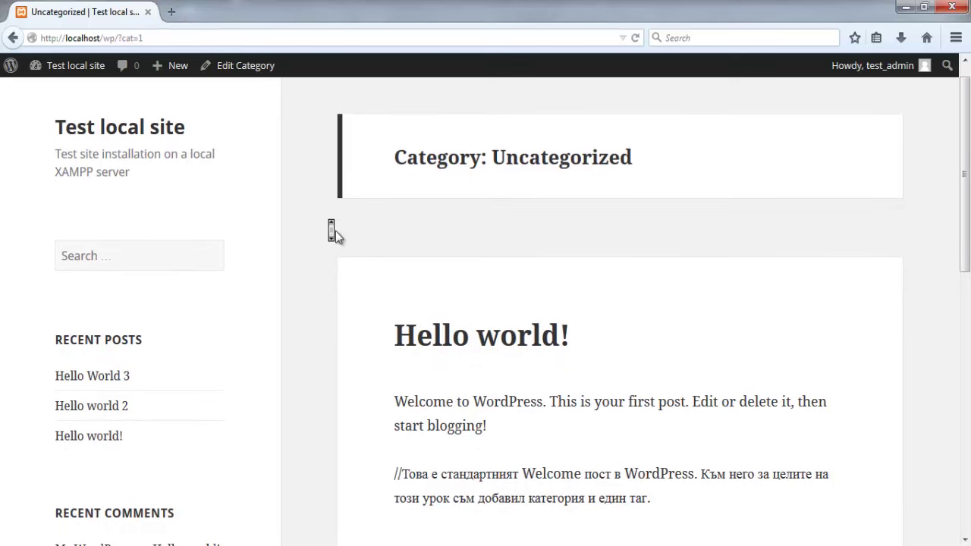
middle_click(336, 231)
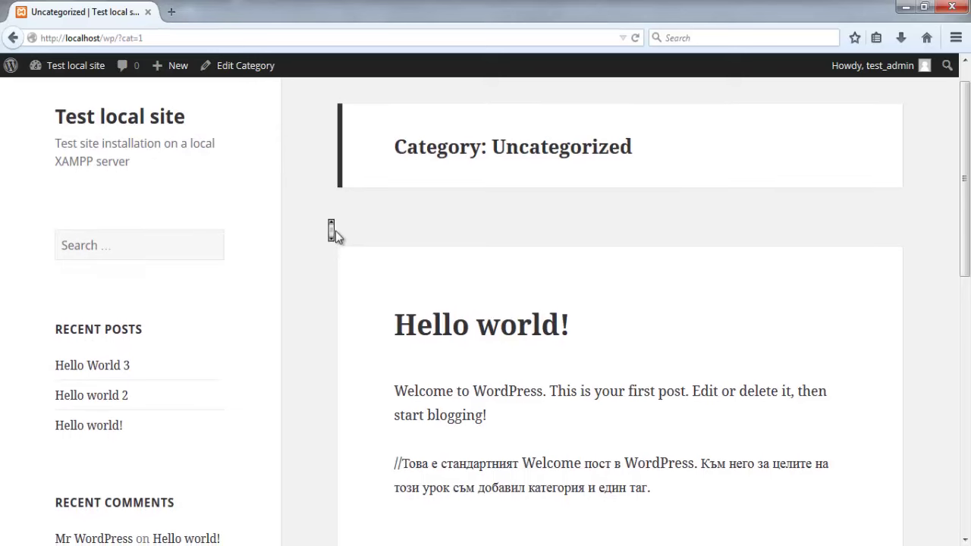
scroll(335, 235, down, 3)
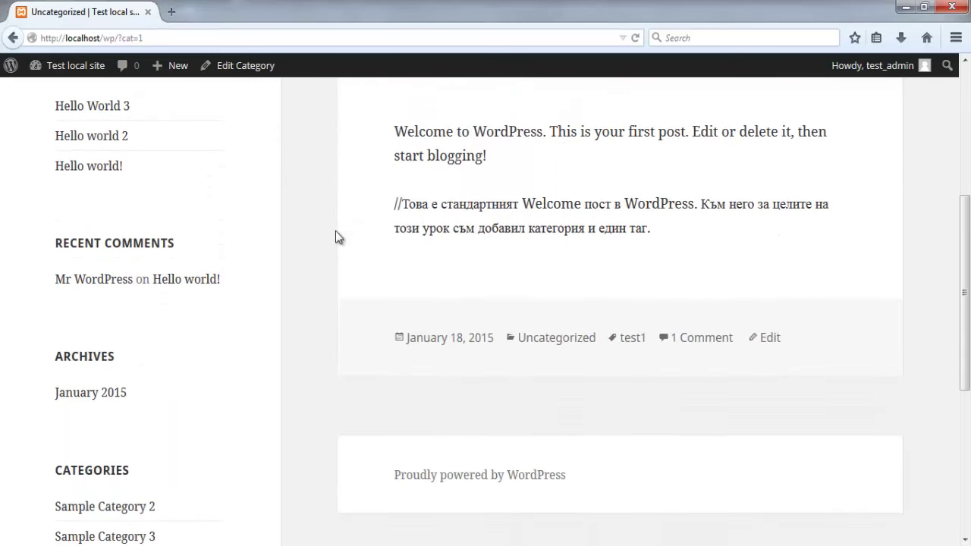
- Open the Hello world! post for editing and deselect its Uncategorized category
click(773, 341)
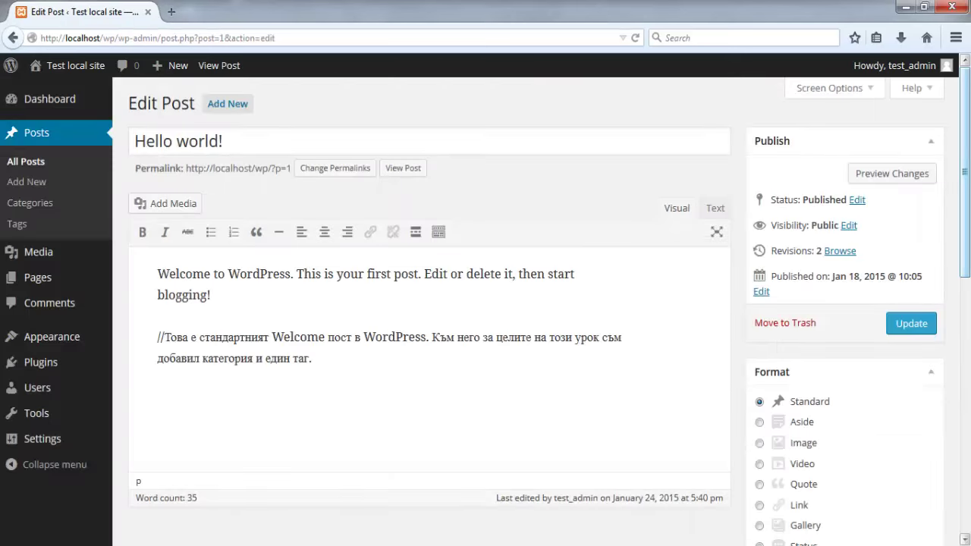
drag(966, 176, 968, 379)
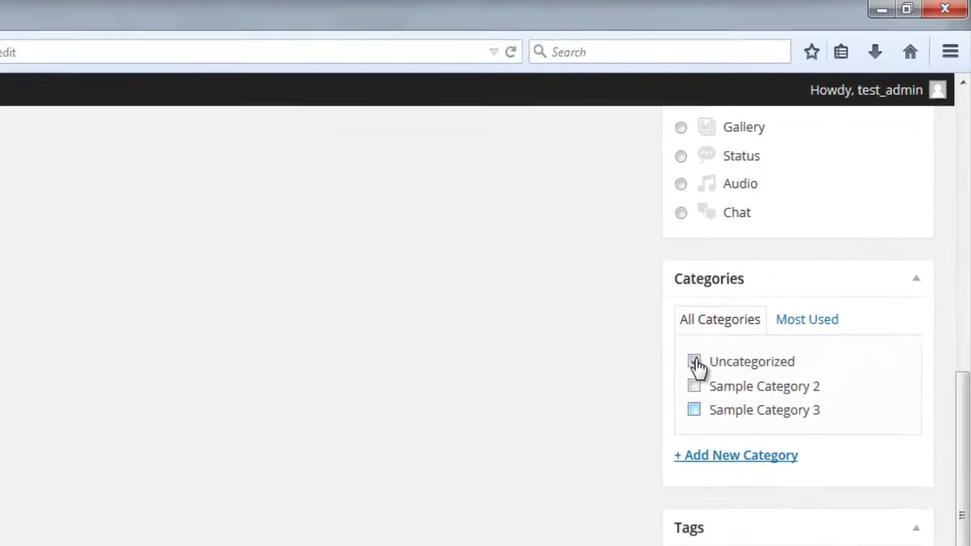
click(683, 378)
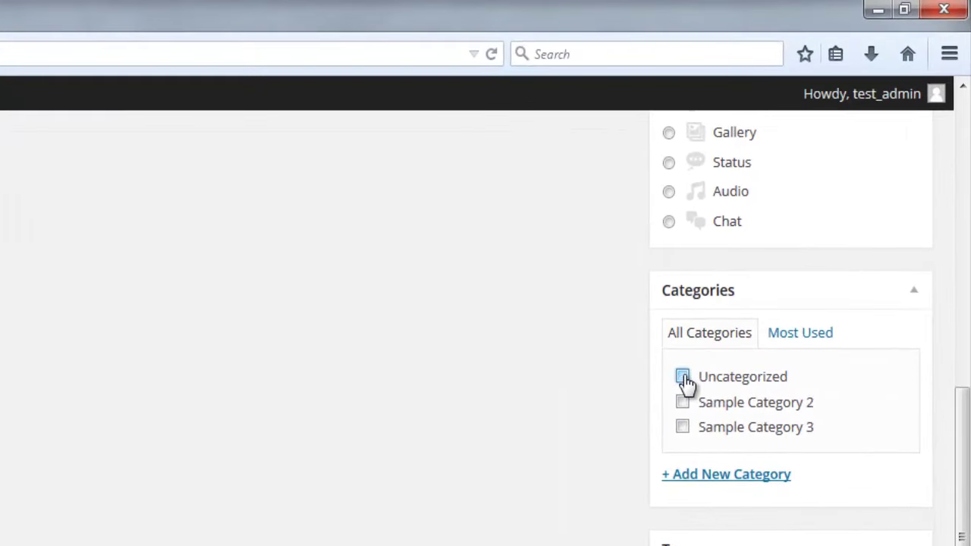
click(683, 402)
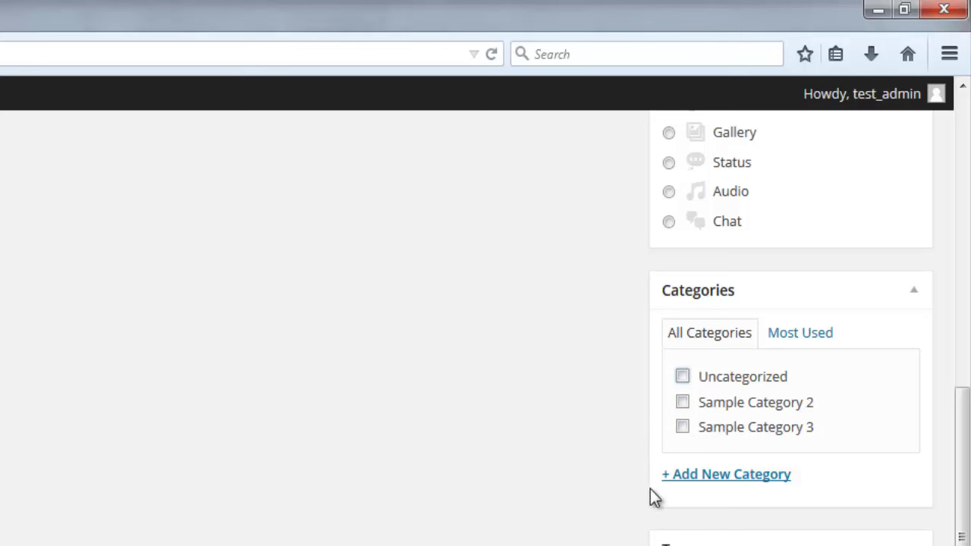
- Add a new category named Sample Category 1 to the Hello world! post, without a parent category
click(682, 478)
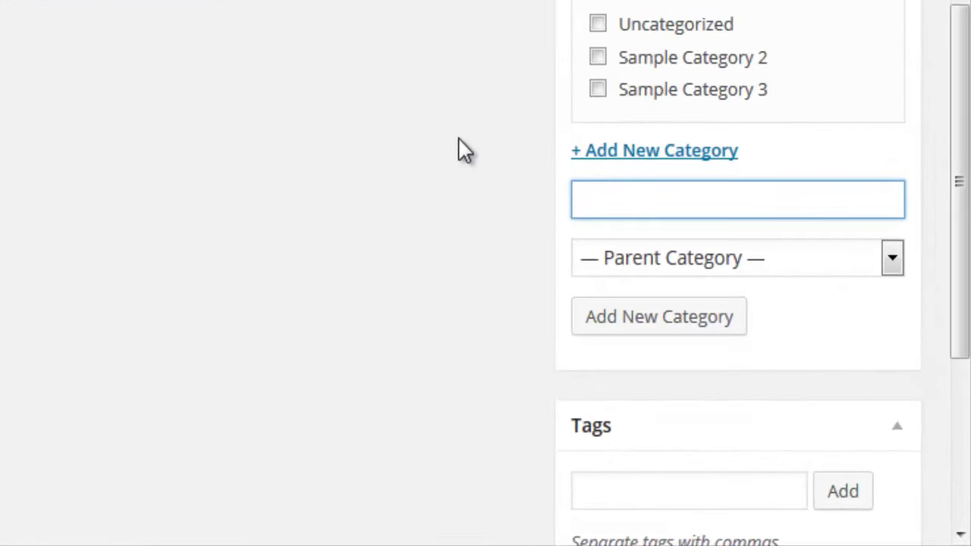
text(Sam)
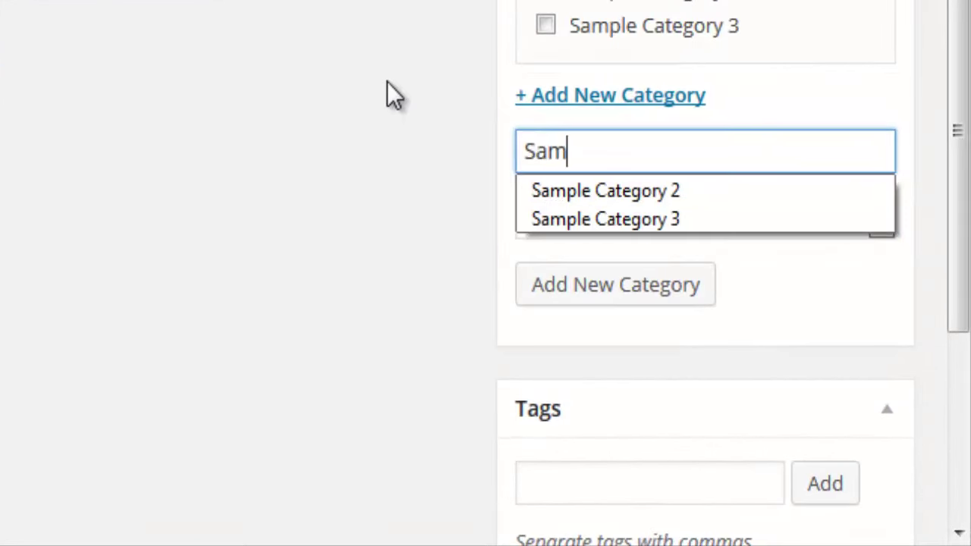
text(ple )
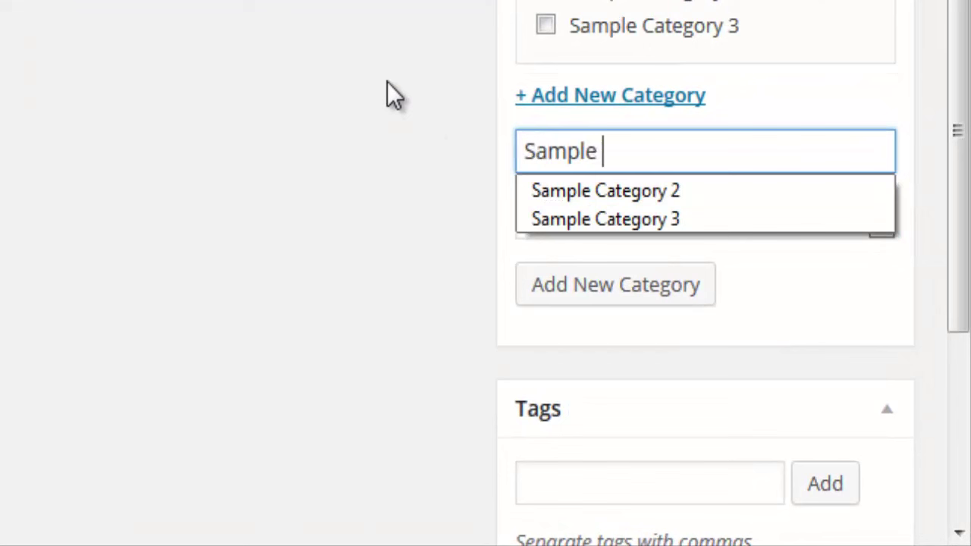
text(Cat)
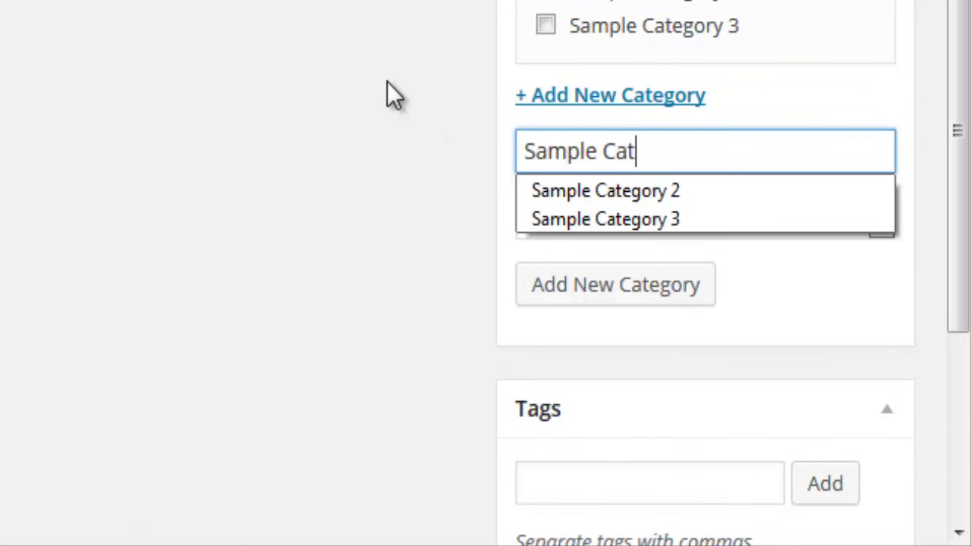
text(egory)
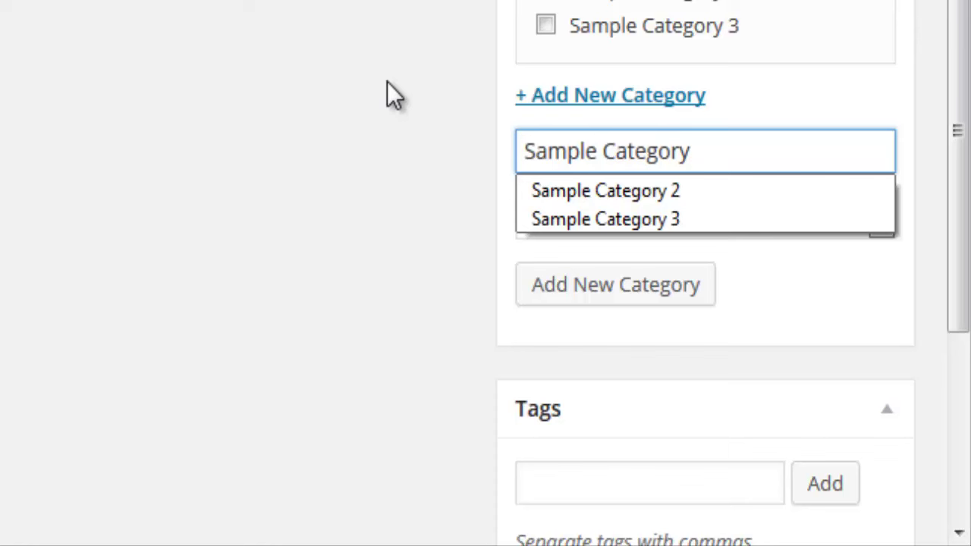
text( 1)
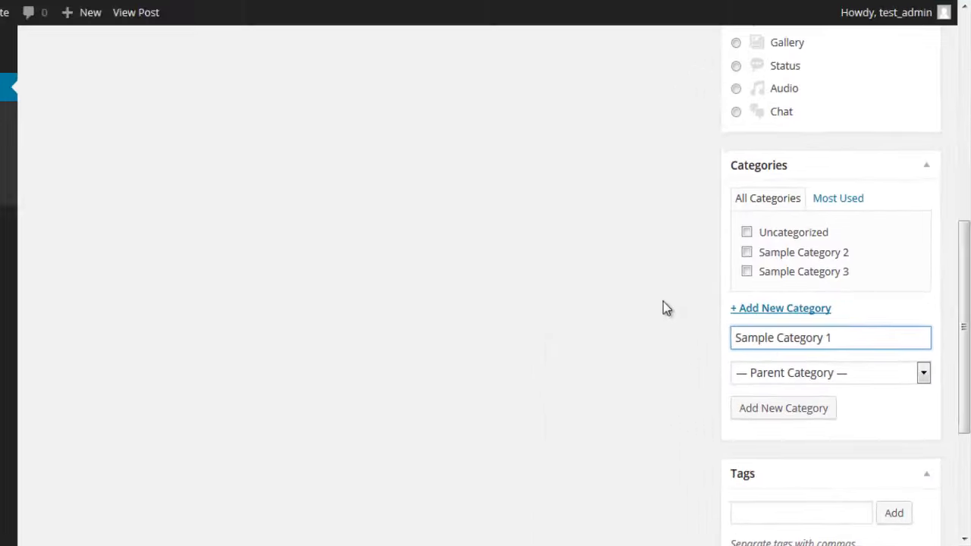
key(Return)
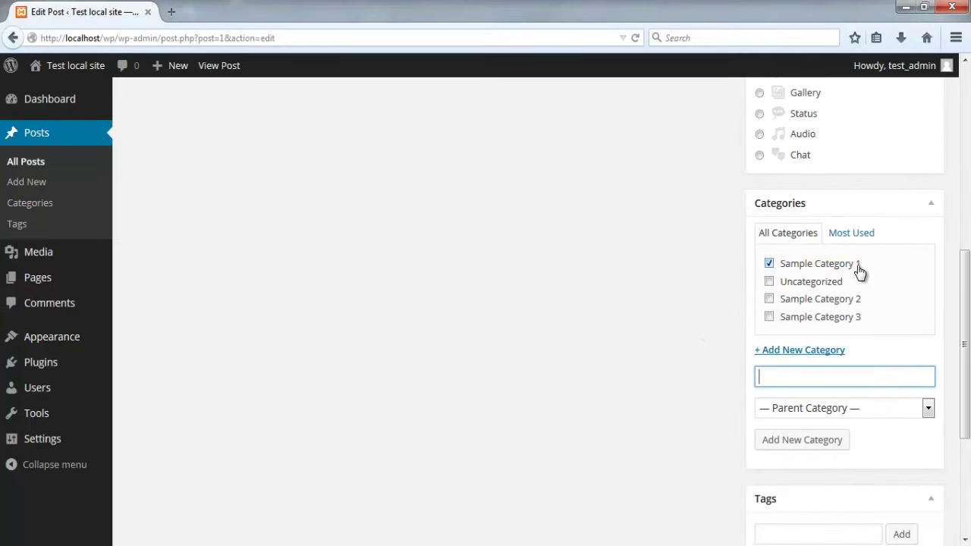
- Update the Hello world! post to save its Sample Category 1 assignment
scroll(671, 281, down, 2)
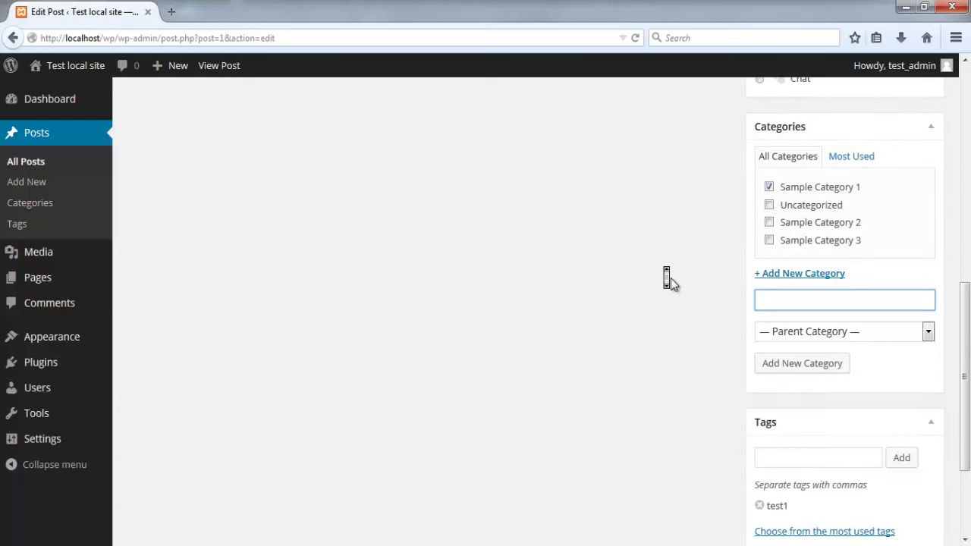
scroll(670, 281, up, 8)
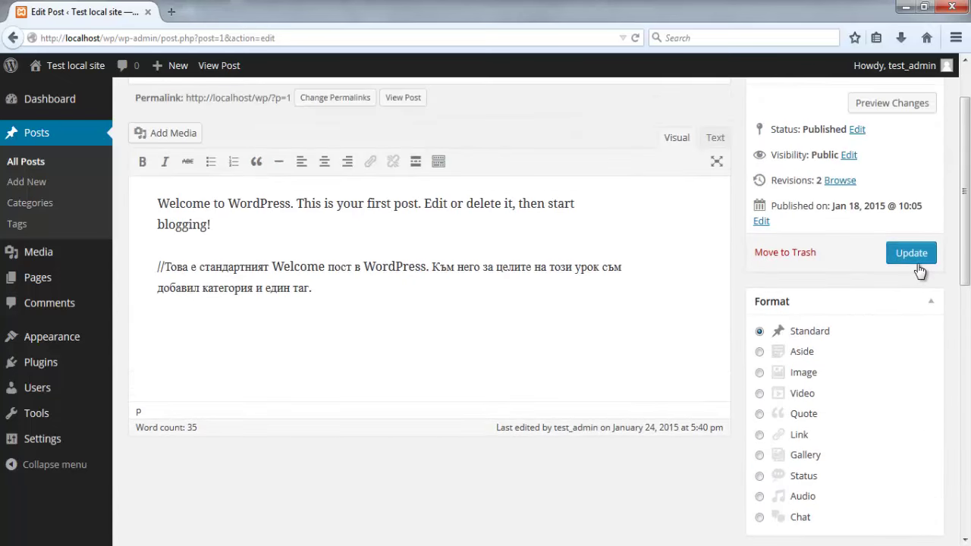
click(918, 264)
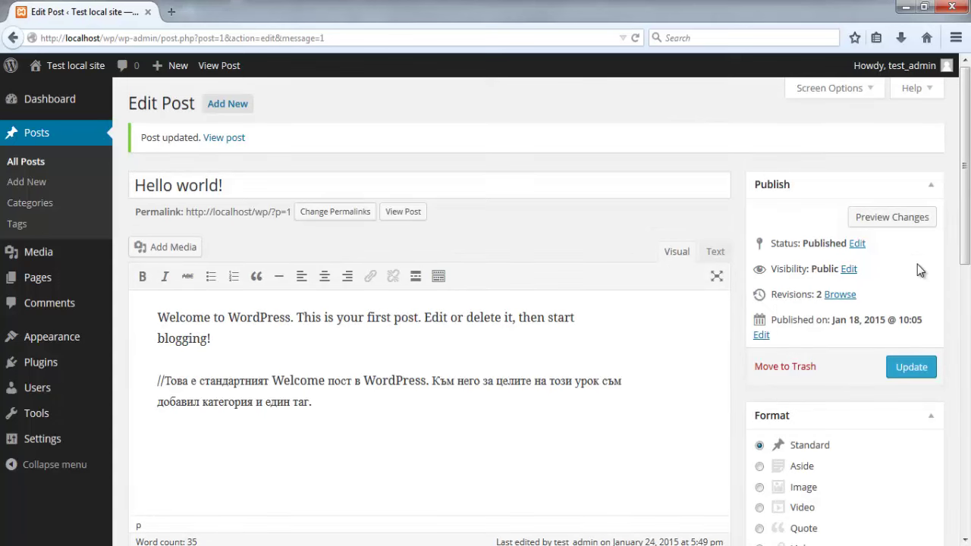
- Visit the live site and examine the category list and the categories shown under each post
click(59, 76)
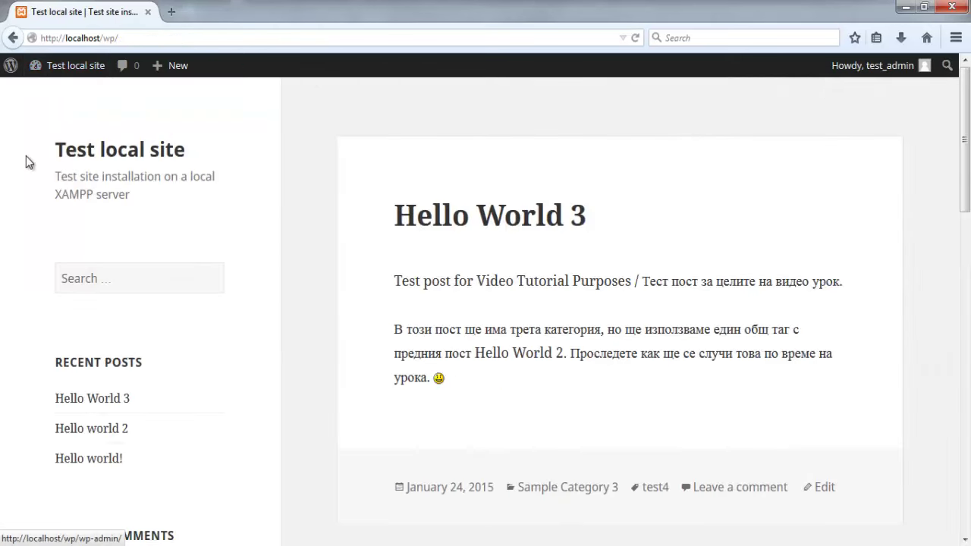
scroll(32, 181, down, 5)
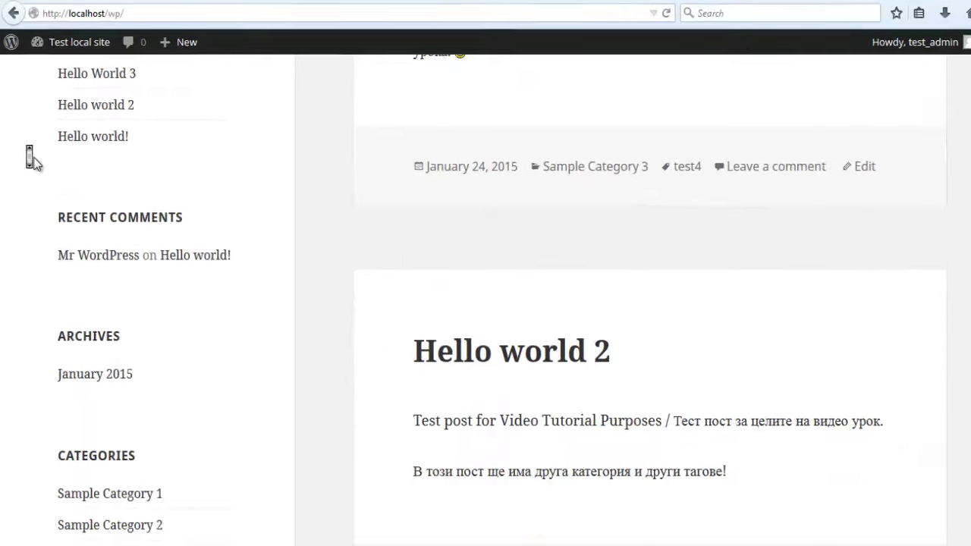
scroll(32, 161, down, 5)
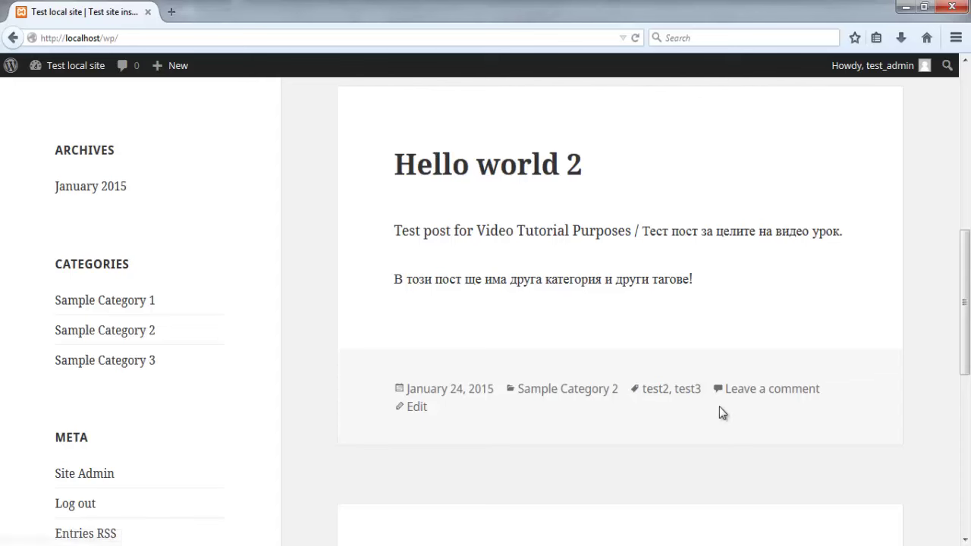
scroll(719, 406, up, 2)
scroll(719, 410, up, 7)
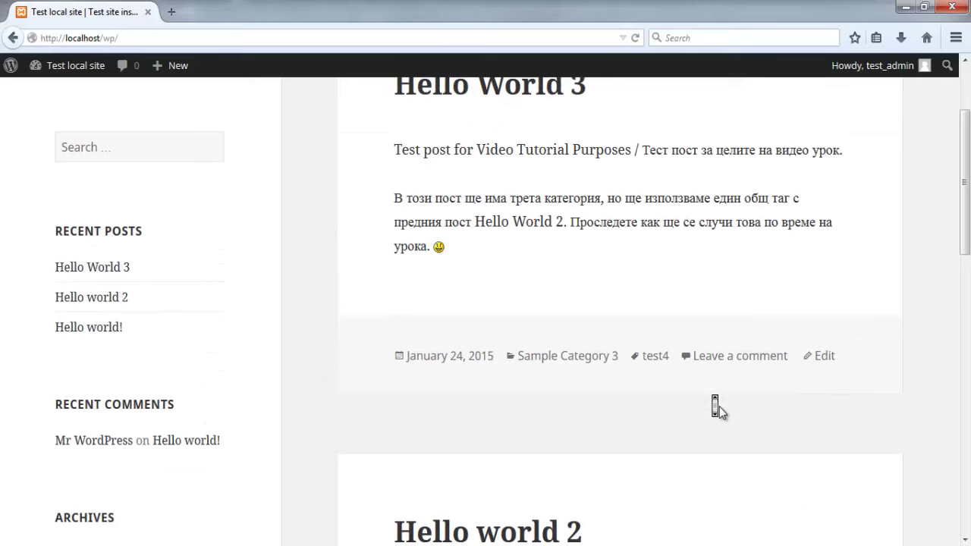
scroll(719, 409, up, 2)
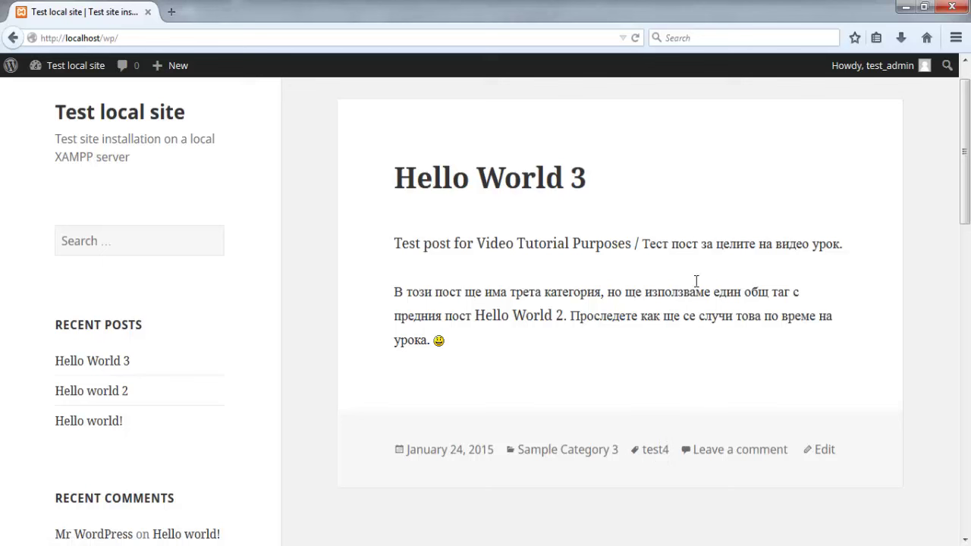
- Examine the Hello World 3 note about a shared tag and the test3 tag on the Hello world 2 post
drag(646, 291, 565, 316)
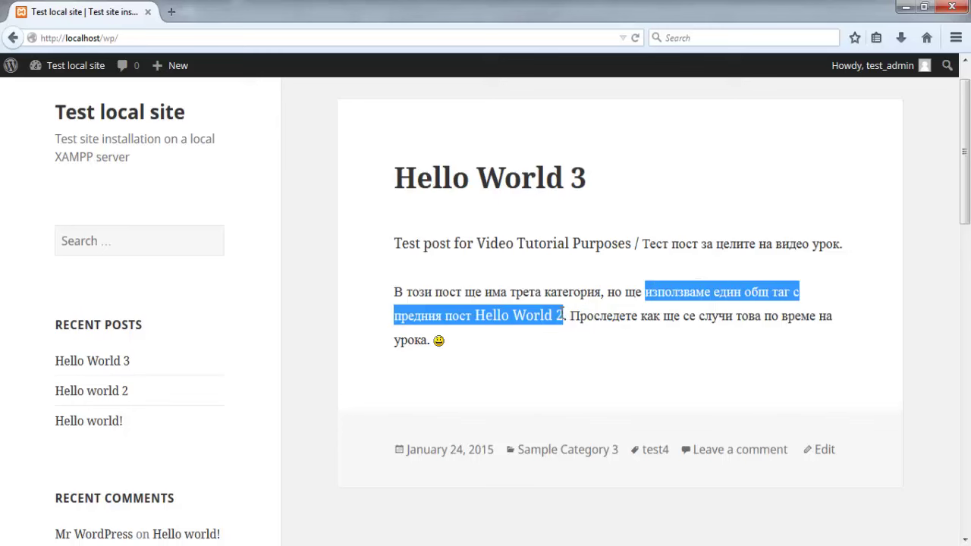
click(624, 392)
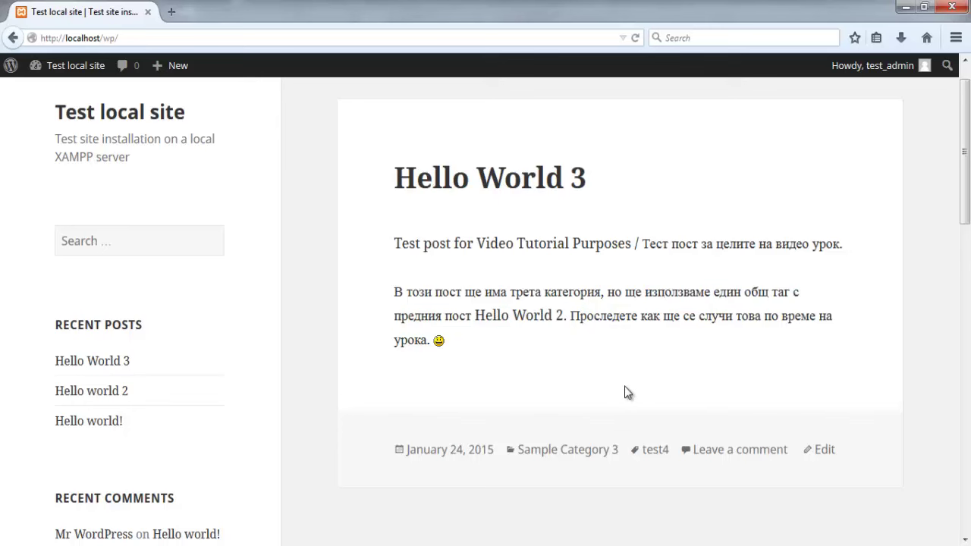
scroll(624, 390, down, 3)
scroll(622, 385, down, 3)
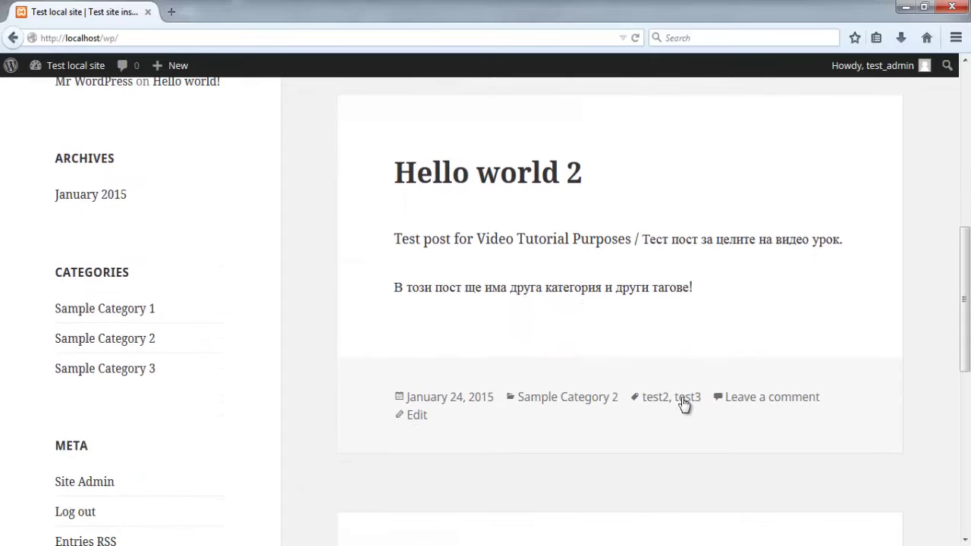
drag(700, 399, 674, 402)
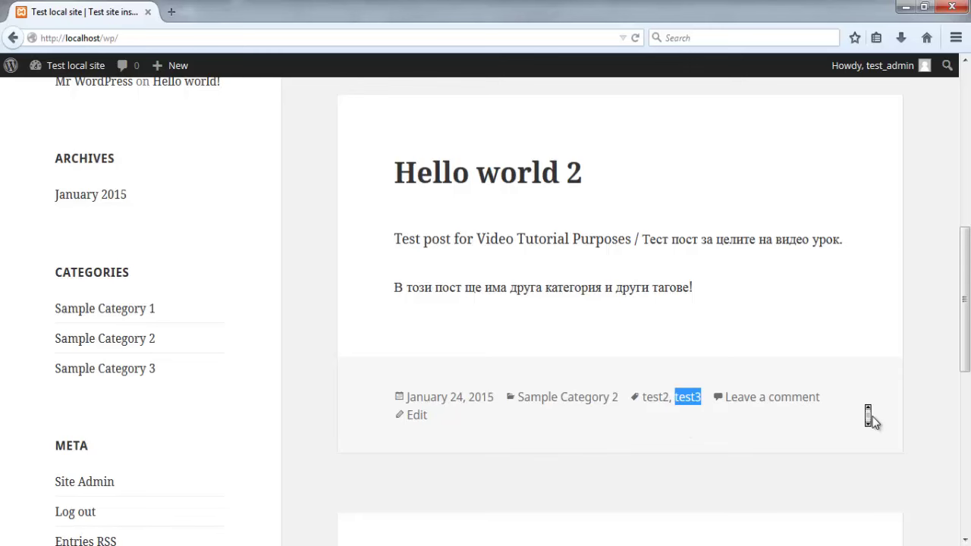
- Open the Hello World 3 post for editing and add the existing tag test3 to it
scroll(872, 417, up, 3)
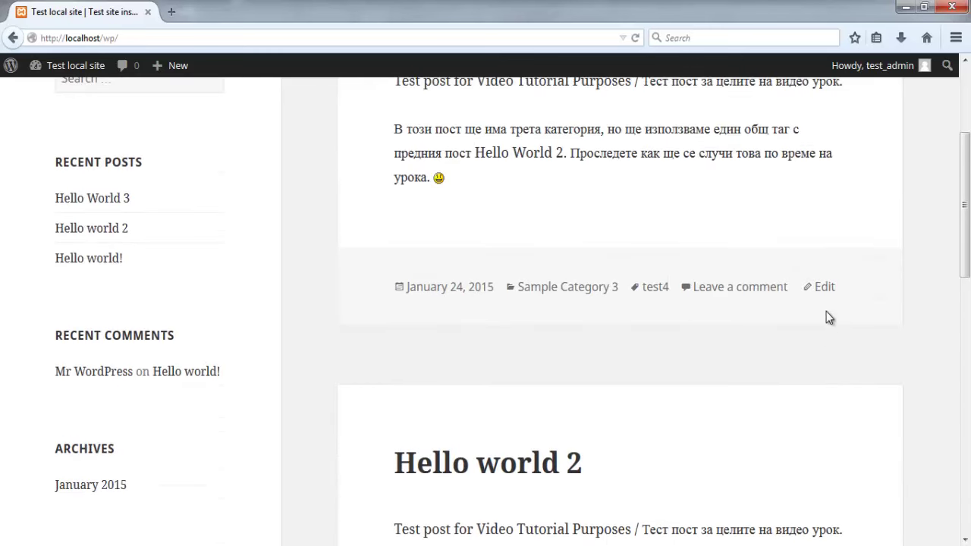
click(825, 295)
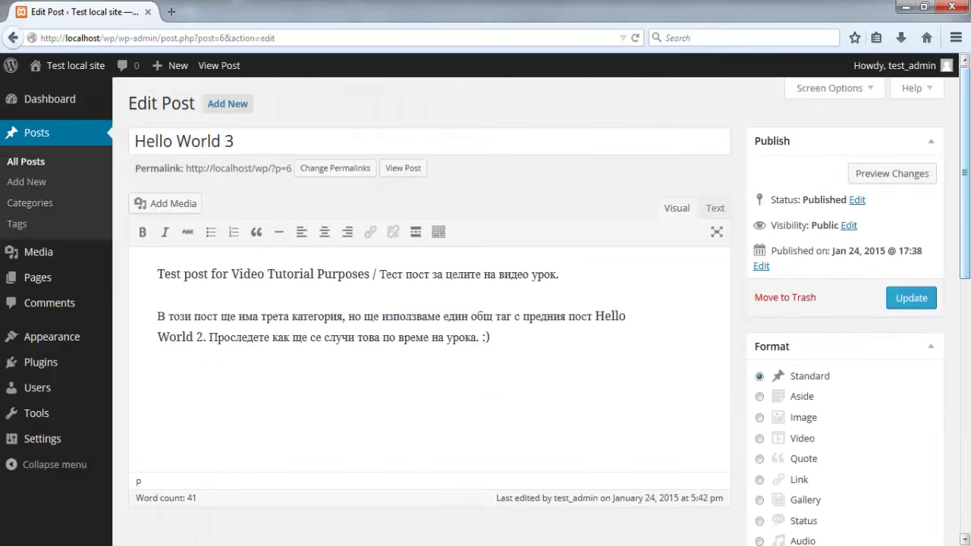
scroll(968, 328, down, 6)
scroll(969, 328, down, 4)
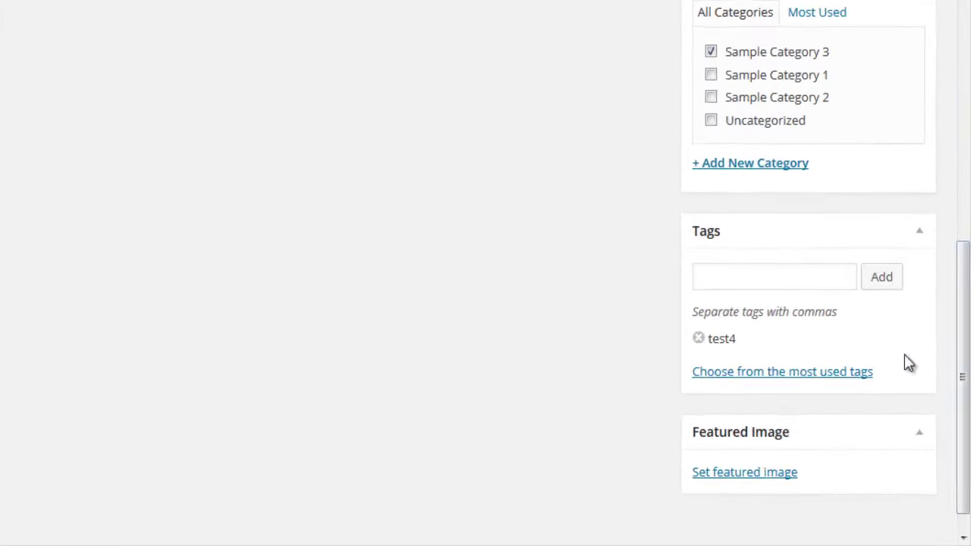
click(824, 272)
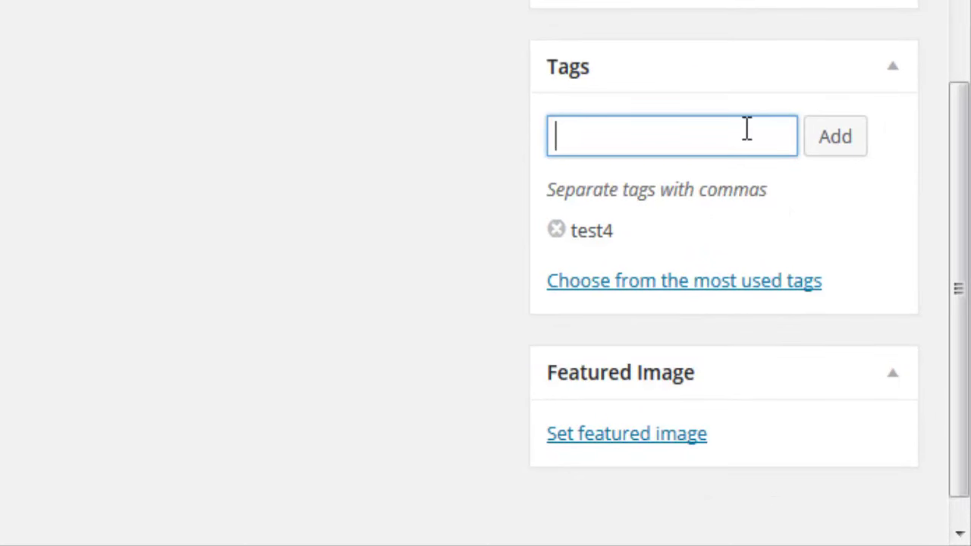
text(test)
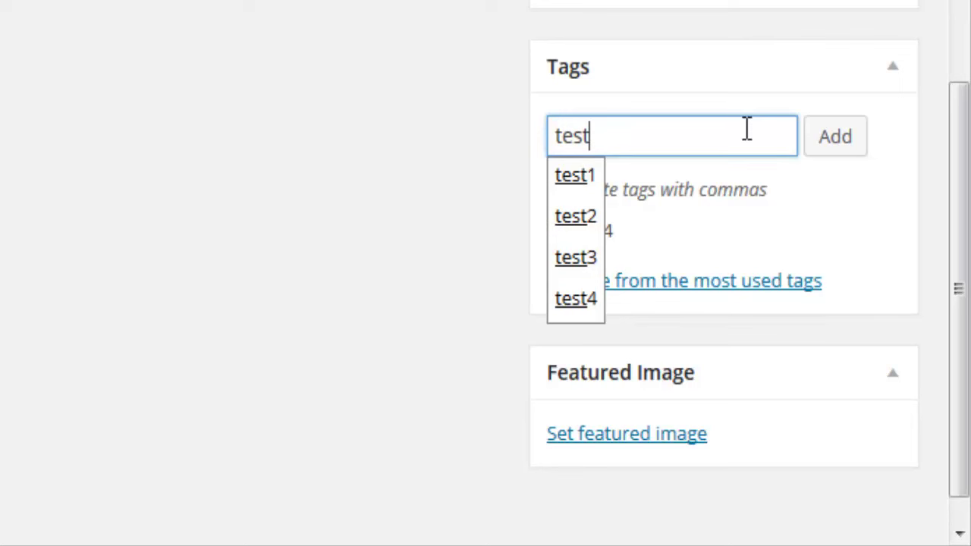
click(575, 258)
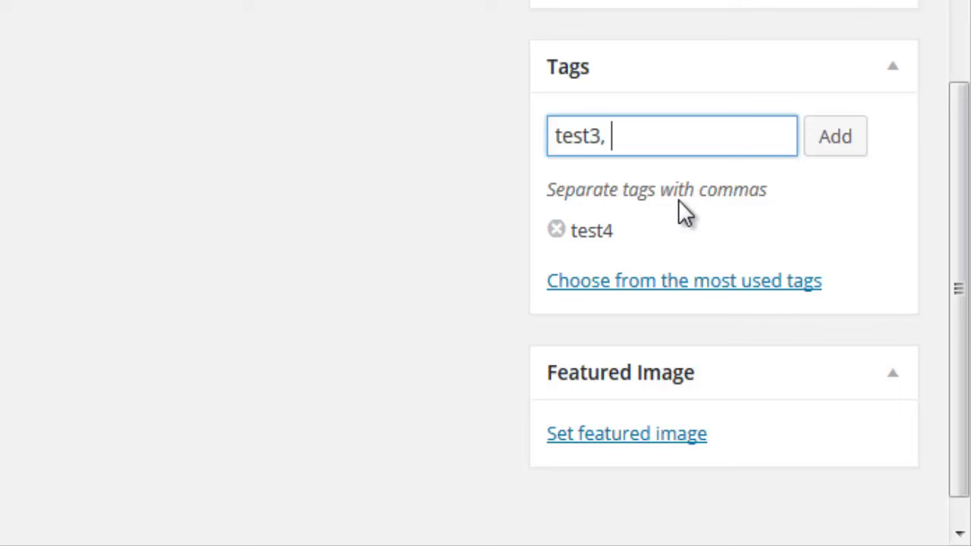
click(842, 141)
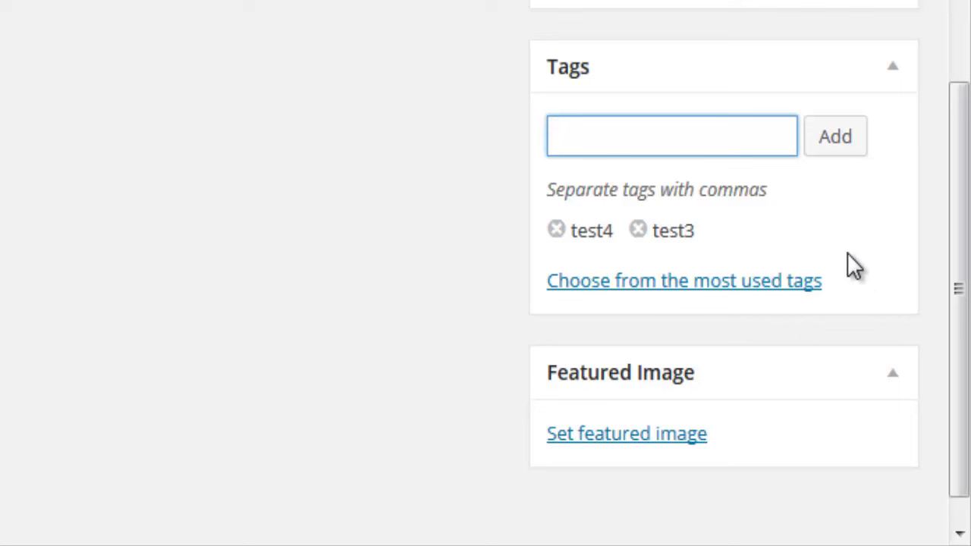
- Add the tag test2 from the most used tags to the post and remove it again
click(806, 282)
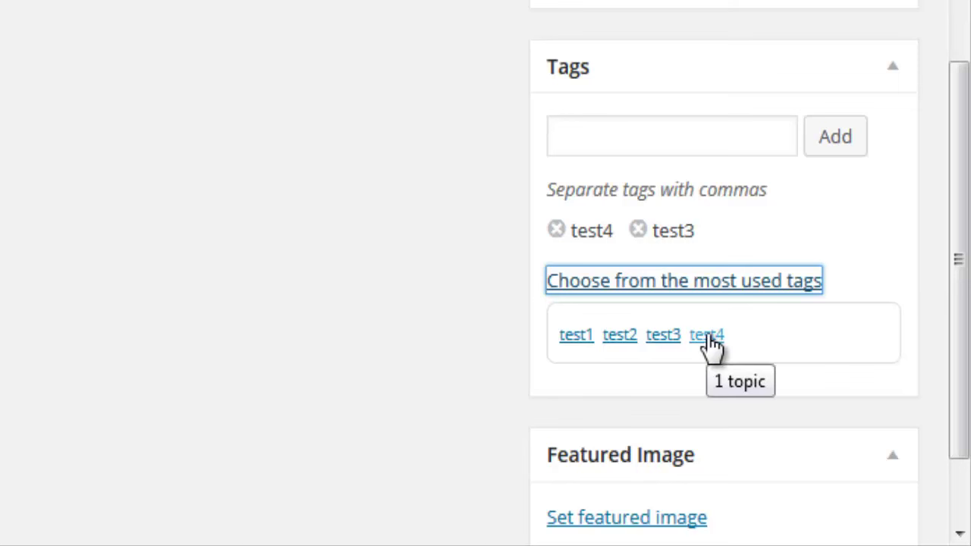
click(622, 341)
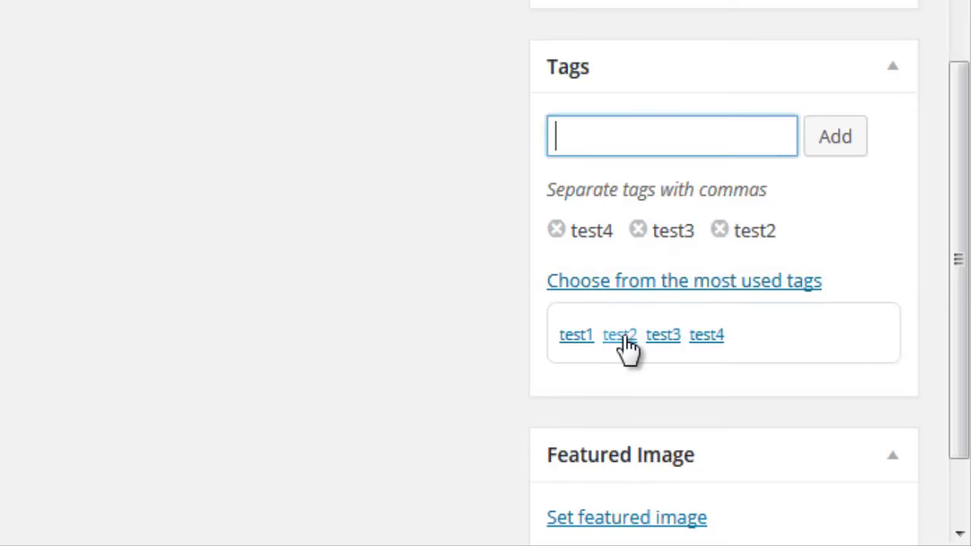
click(719, 231)
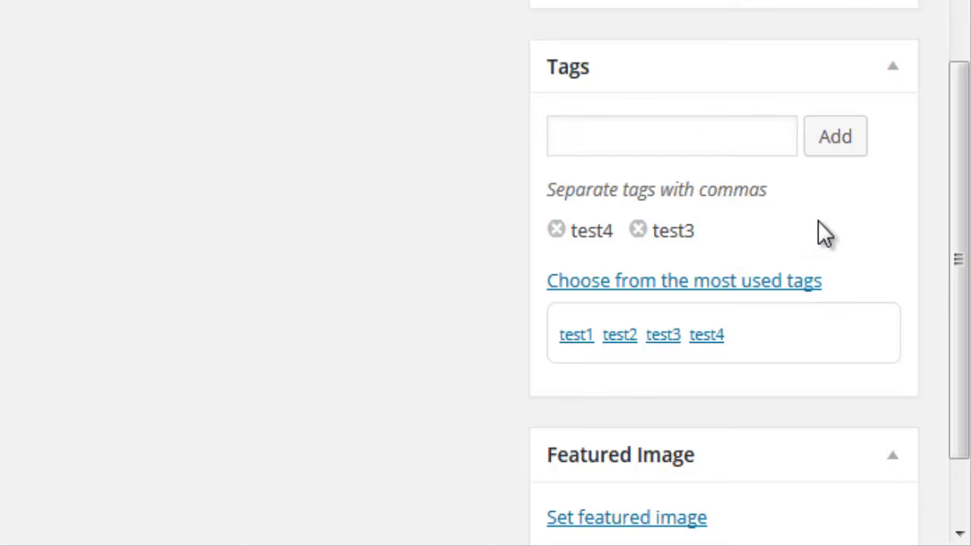
- Update the Hello World 3 post and compare its tags with those of Hello world 2 on the live site
drag(962, 215, 961, 91)
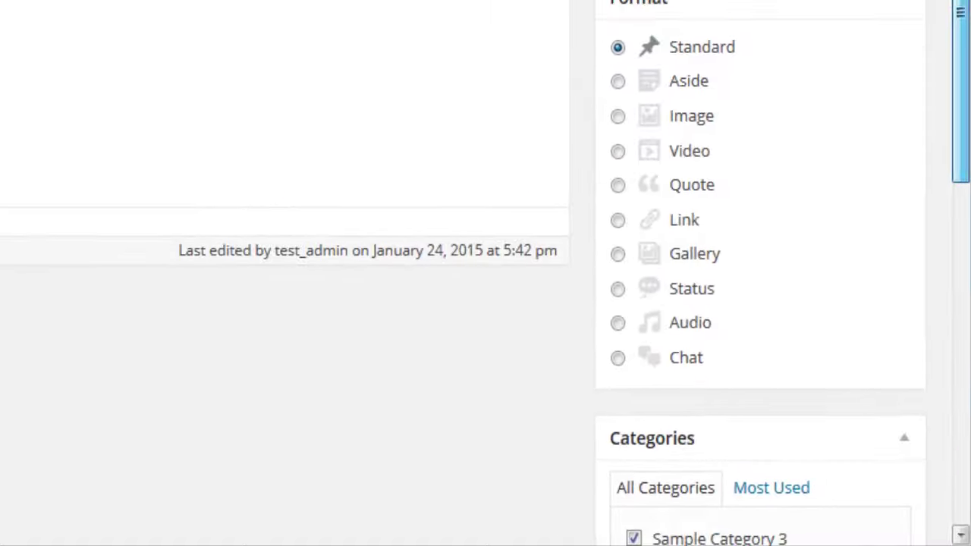
click(909, 65)
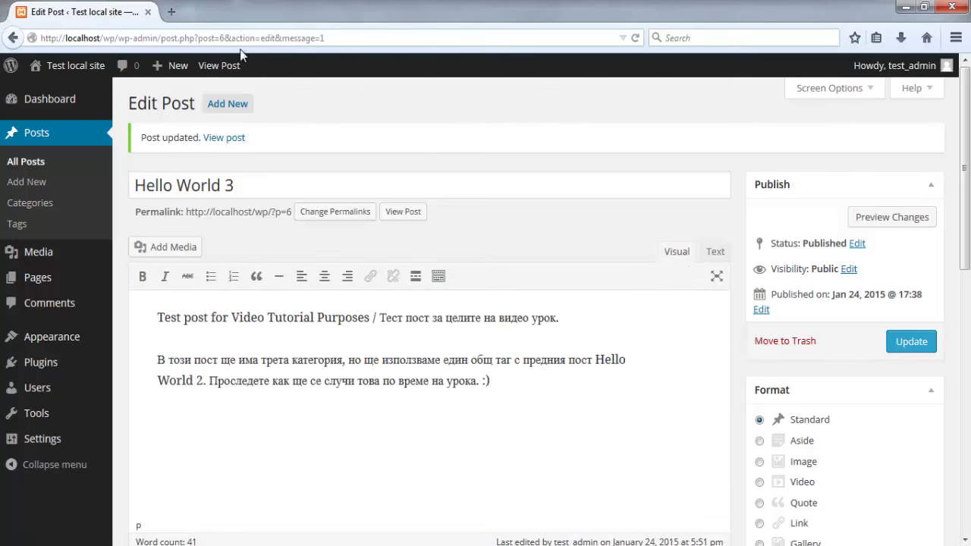
click(84, 70)
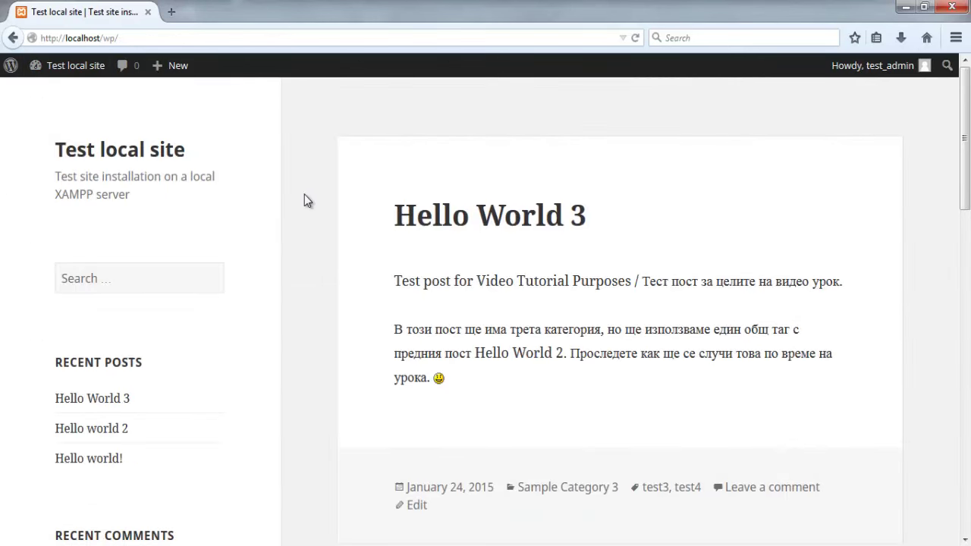
scroll(304, 195, down, 1)
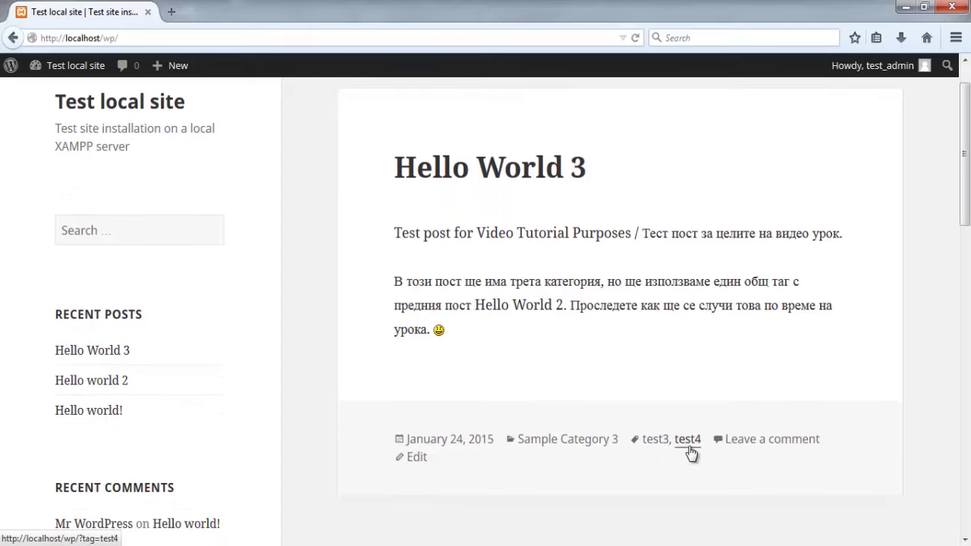
scroll(748, 490, down, 10)
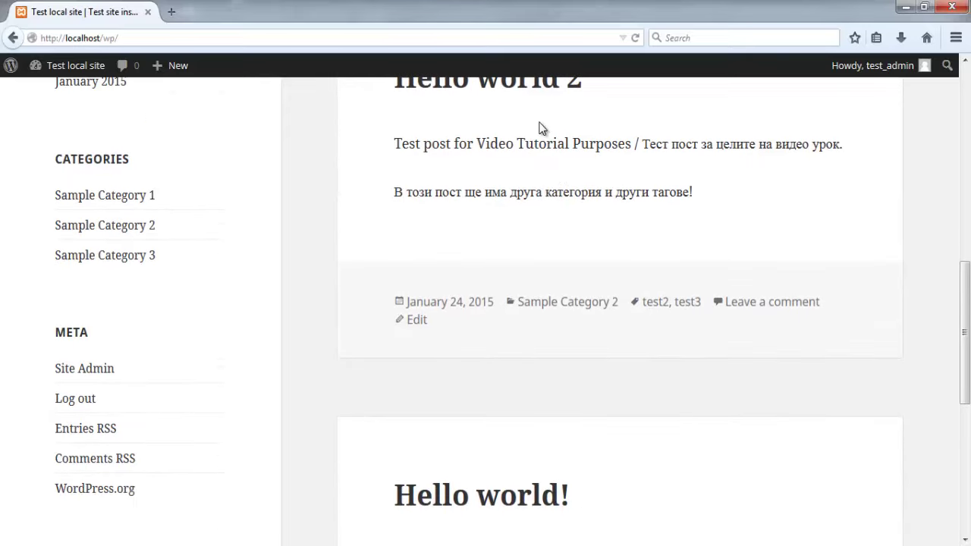
- Open the test3 tag archive from the Hello world 2 post and examine which posts it lists
click(527, 90)
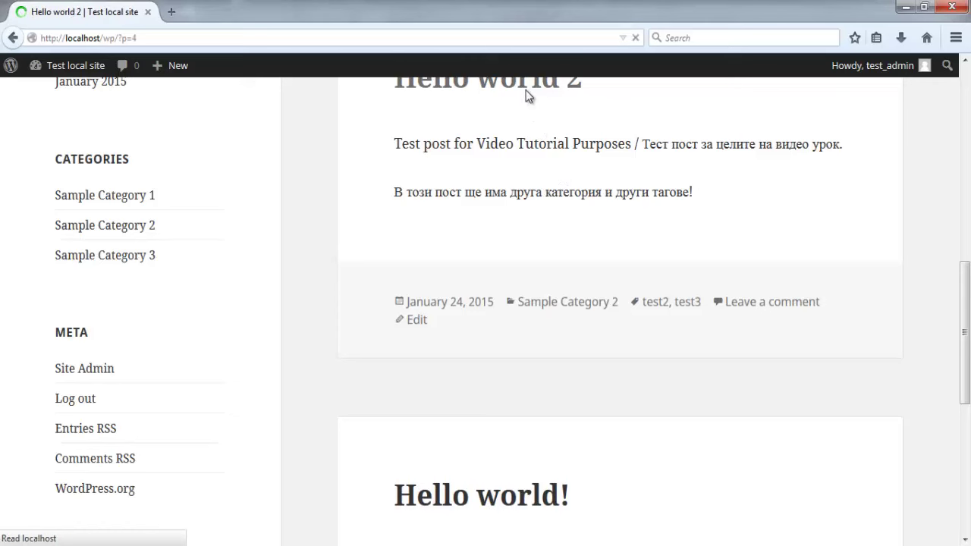
middle_click(352, 158)
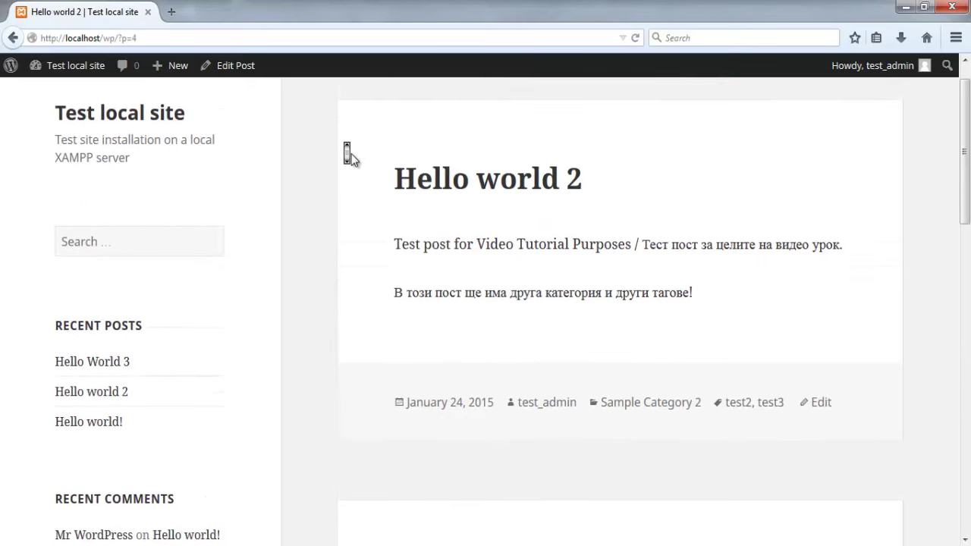
click(351, 156)
click(771, 403)
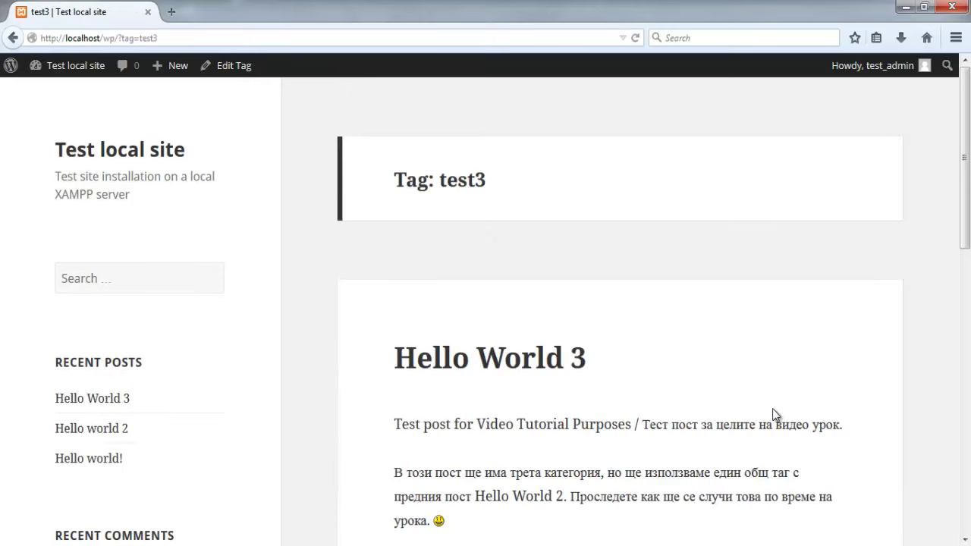
middle_click(321, 248)
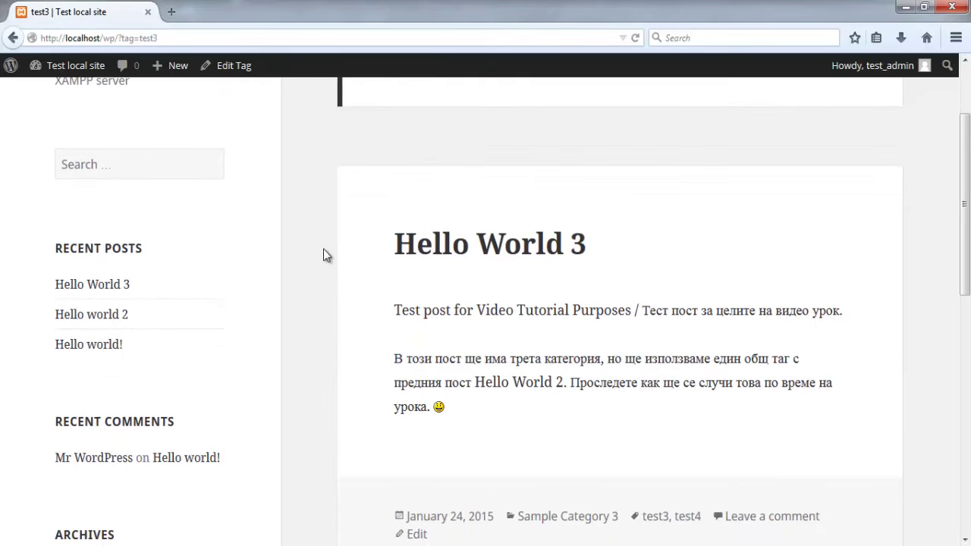
scroll(323, 255, down, 5)
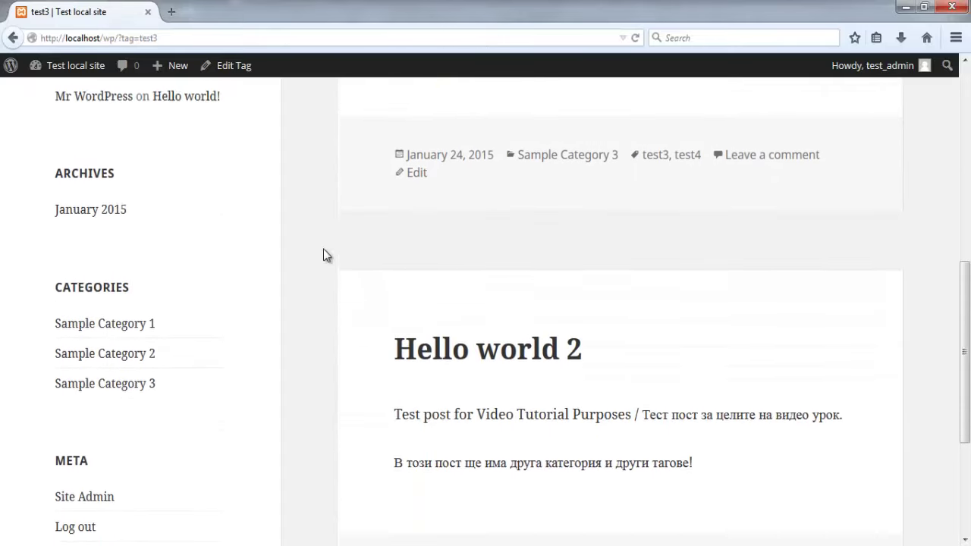
scroll(323, 255, down, 2)
scroll(321, 251, down, 1)
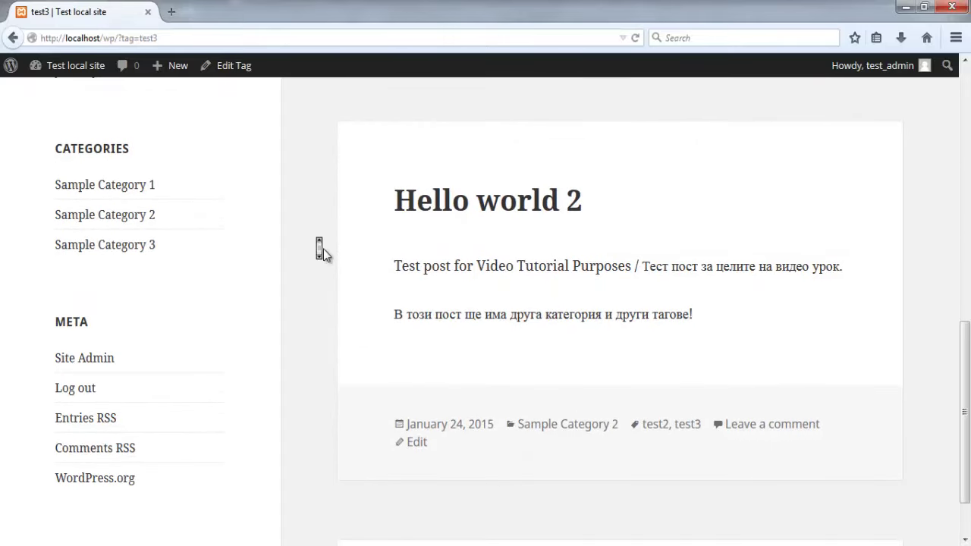
click(323, 255)
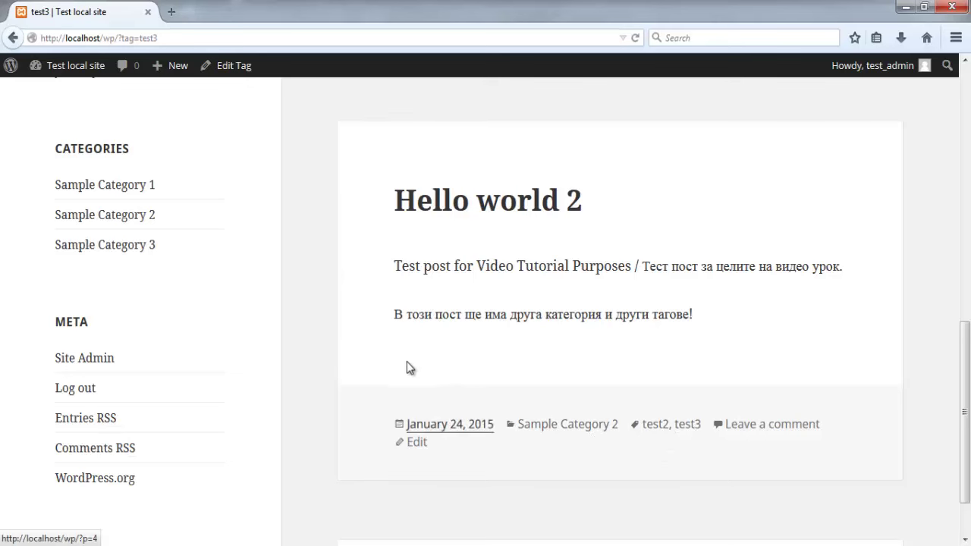
scroll(404, 364, up, 5)
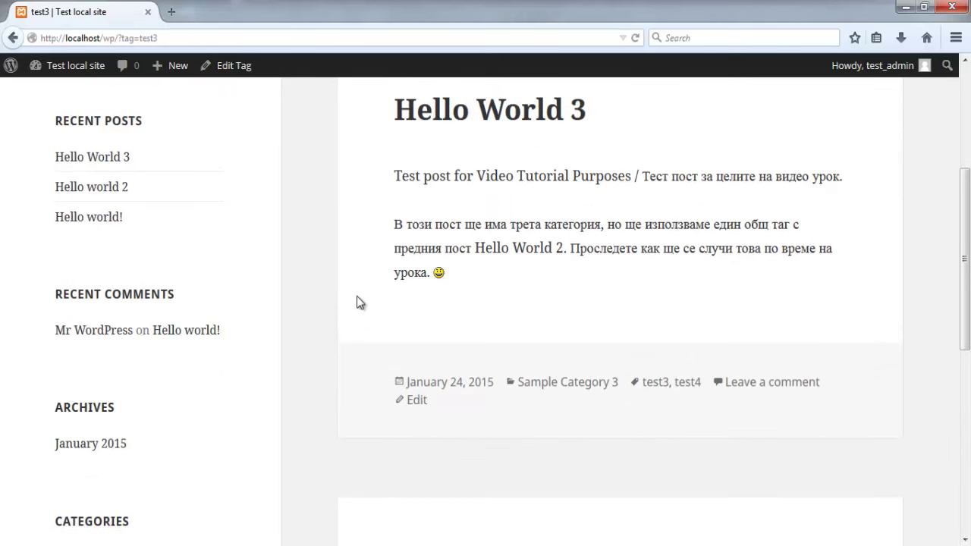
- View the Sample Category 1 archive and open its Hello world! post for editing
scroll(357, 302, down, 5)
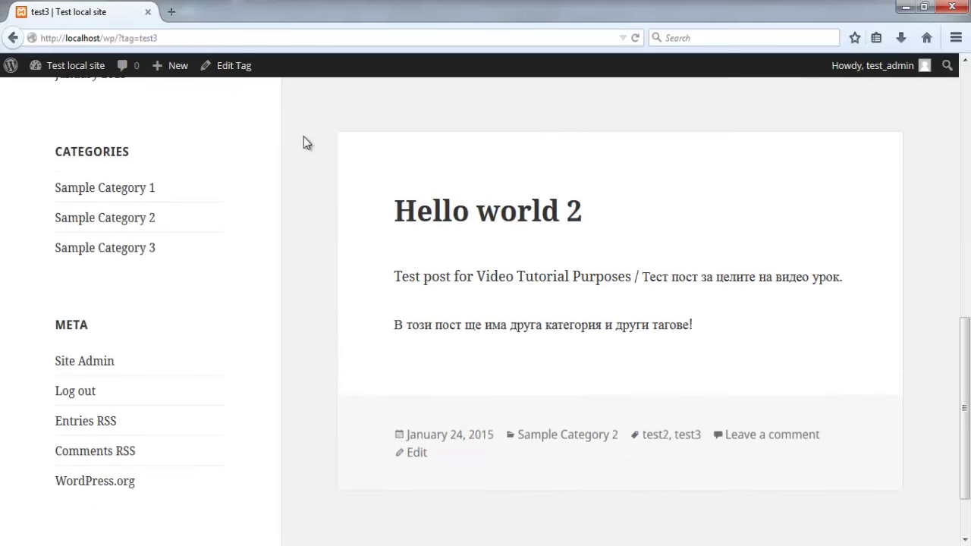
click(138, 190)
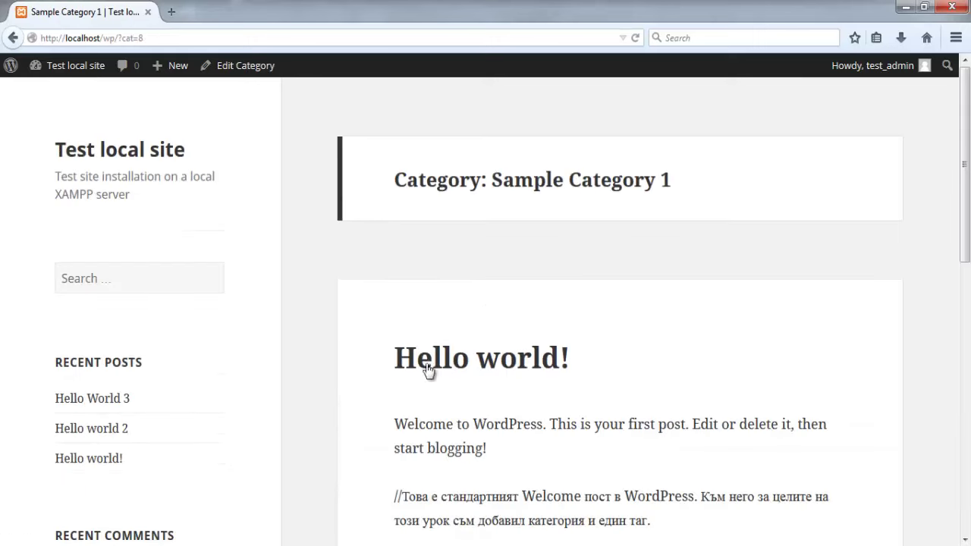
scroll(342, 354, down, 3)
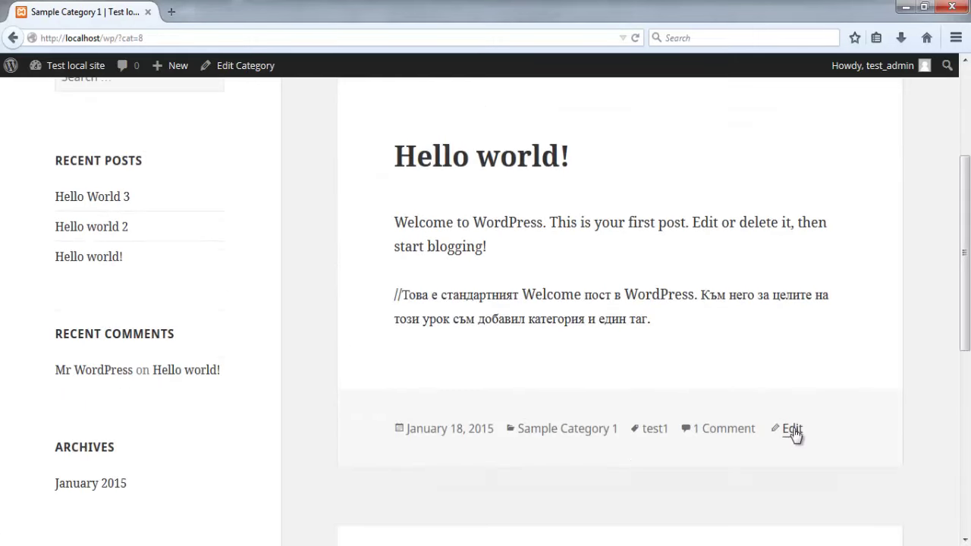
click(793, 430)
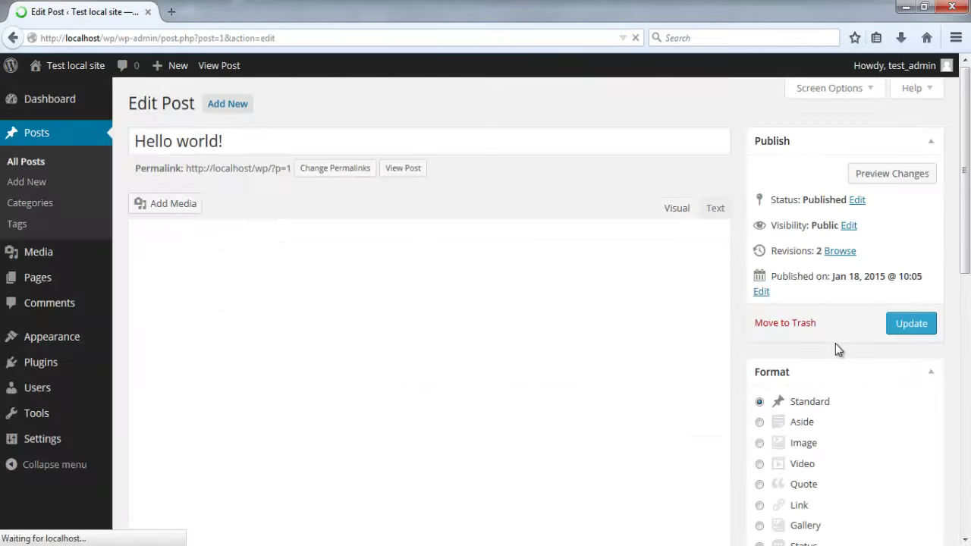
- Add a new category named Sample Sub-Category 1 to the post, with Sample Category 1 as its parent
drag(963, 199, 969, 435)
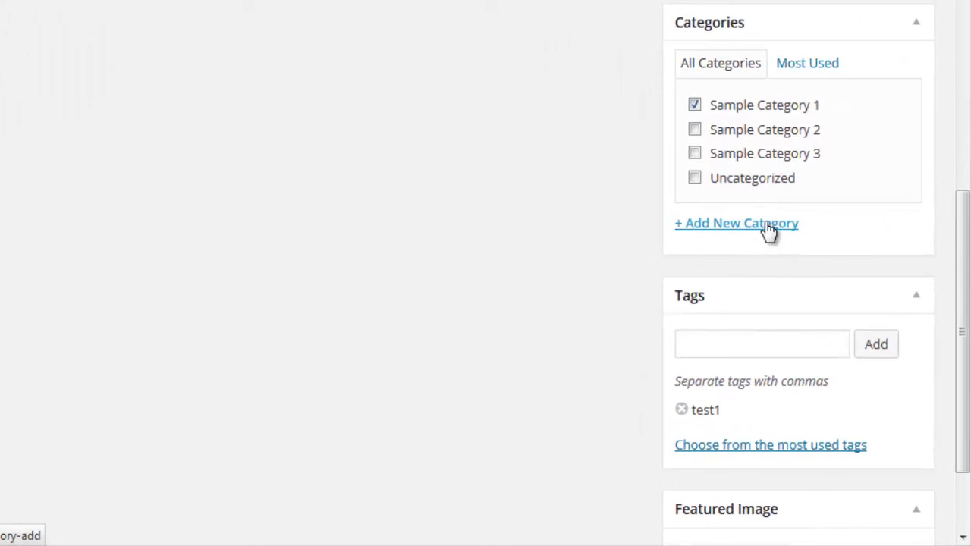
click(768, 224)
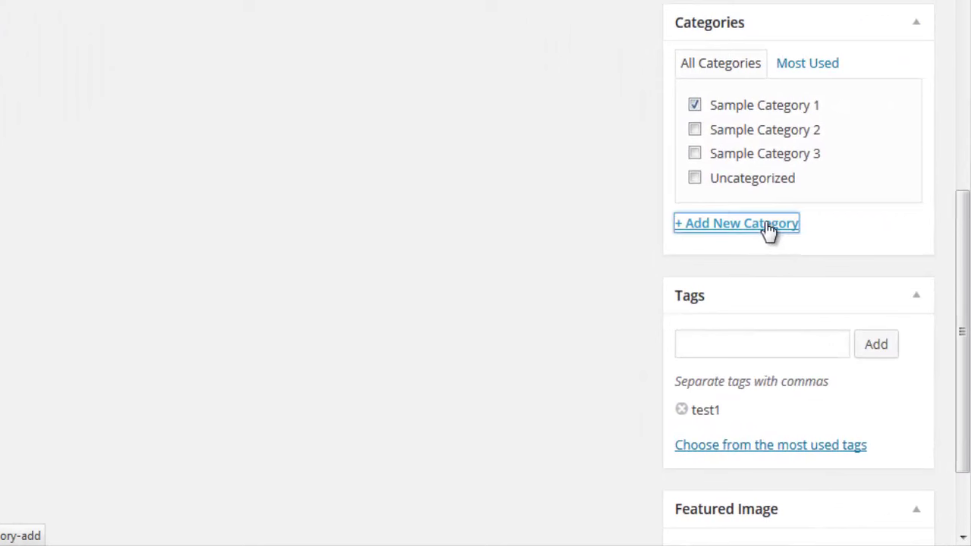
click(769, 224)
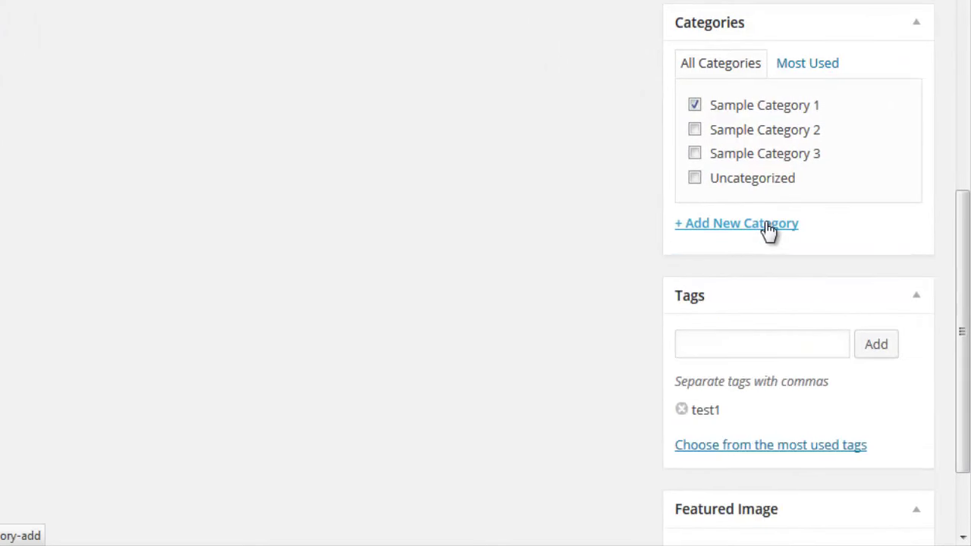
click(769, 225)
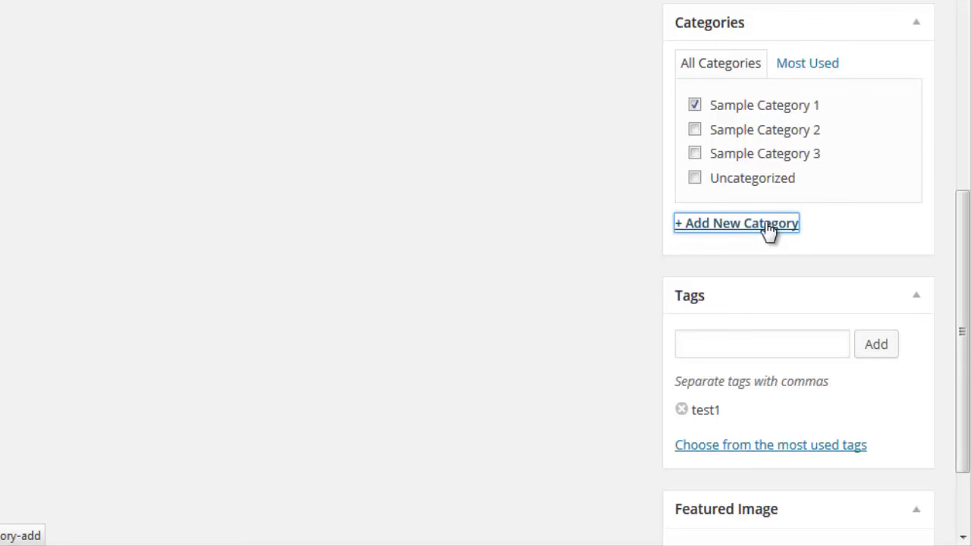
click(768, 229)
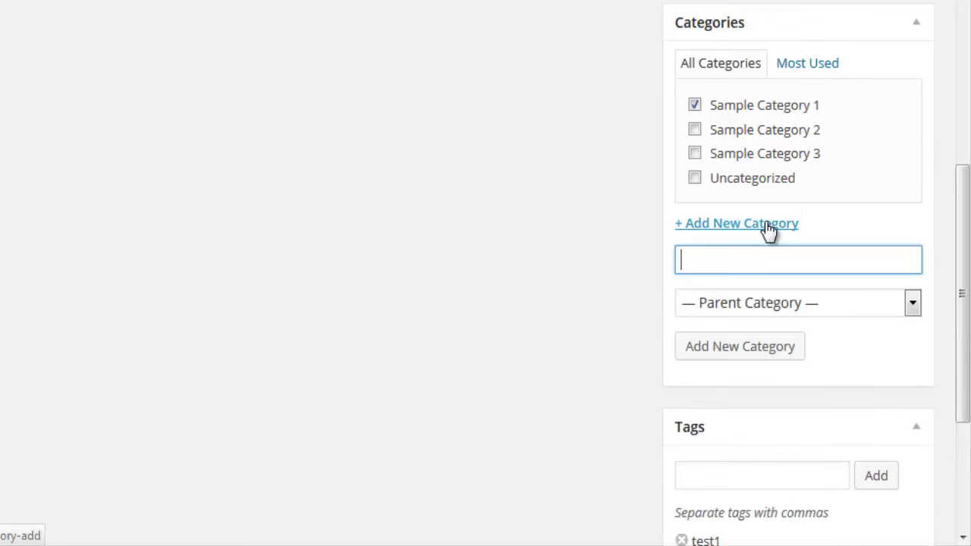
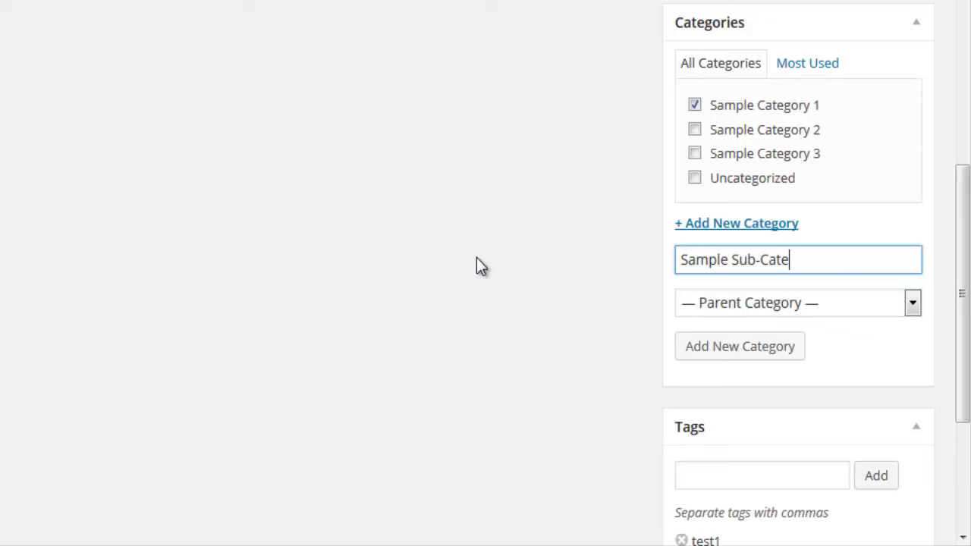
text(1)
click(910, 304)
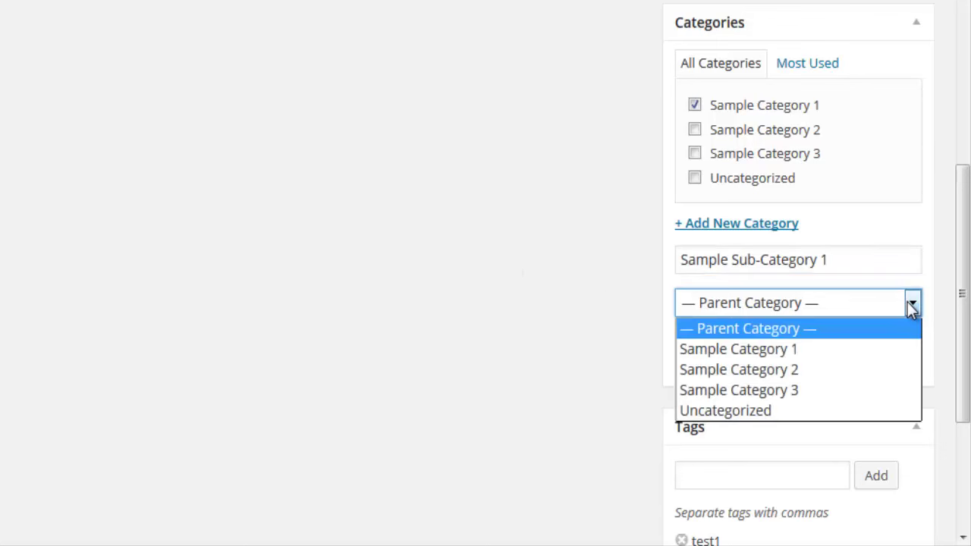
click(881, 349)
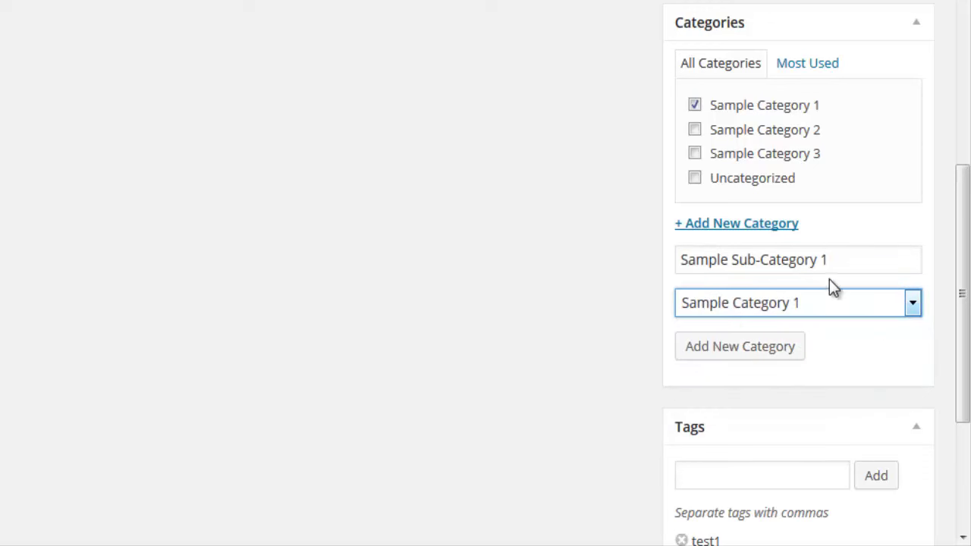
click(844, 262)
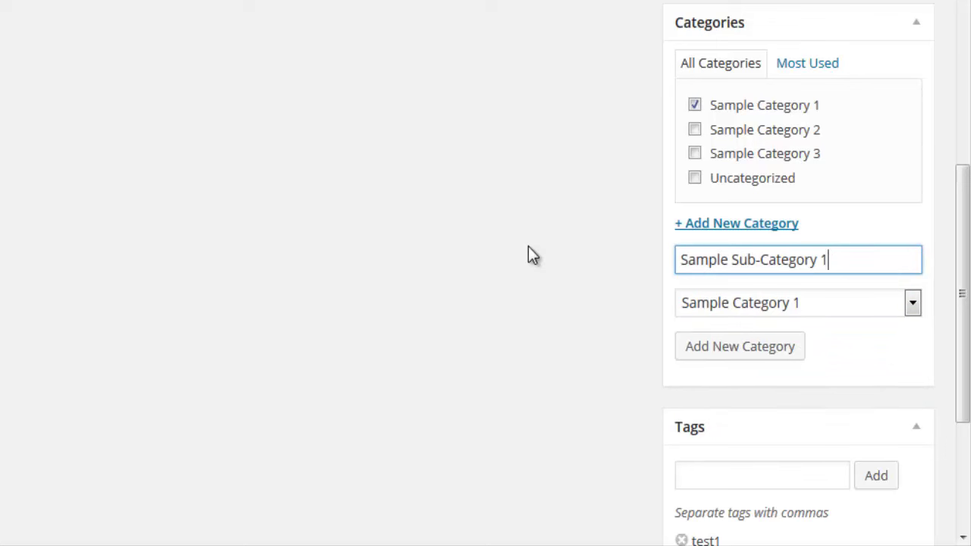
key(Return)
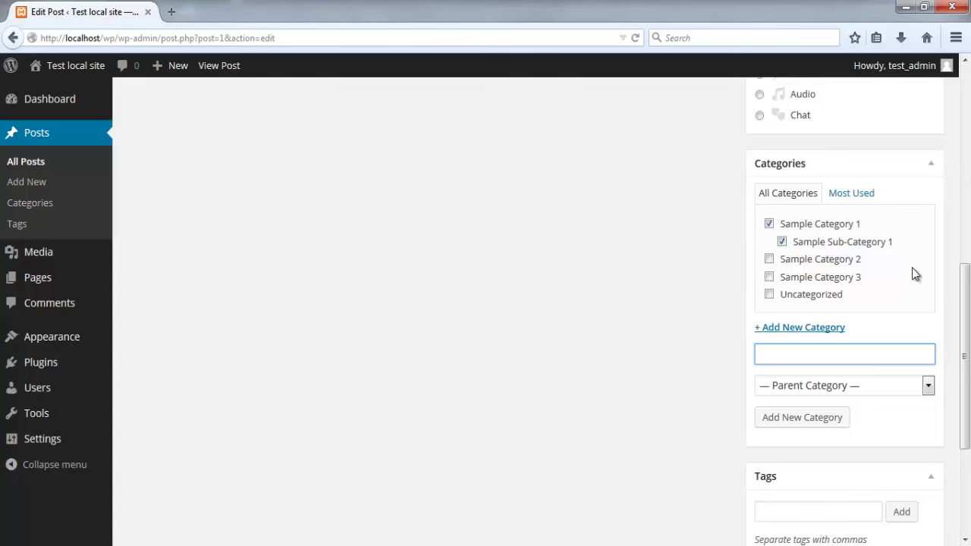
- Update the Hello world! post and check its categories on the live site's home page
drag(964, 281, 965, 127)
click(931, 232)
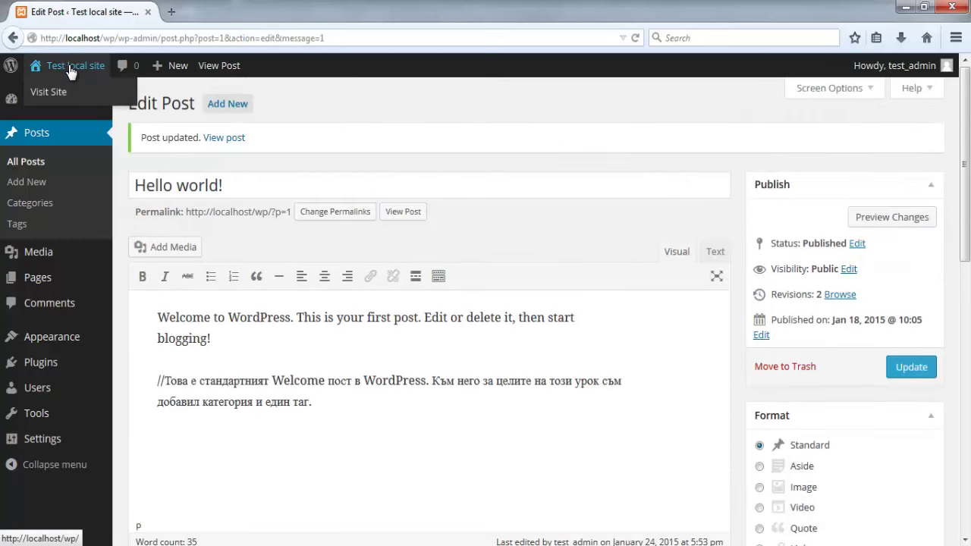
click(70, 67)
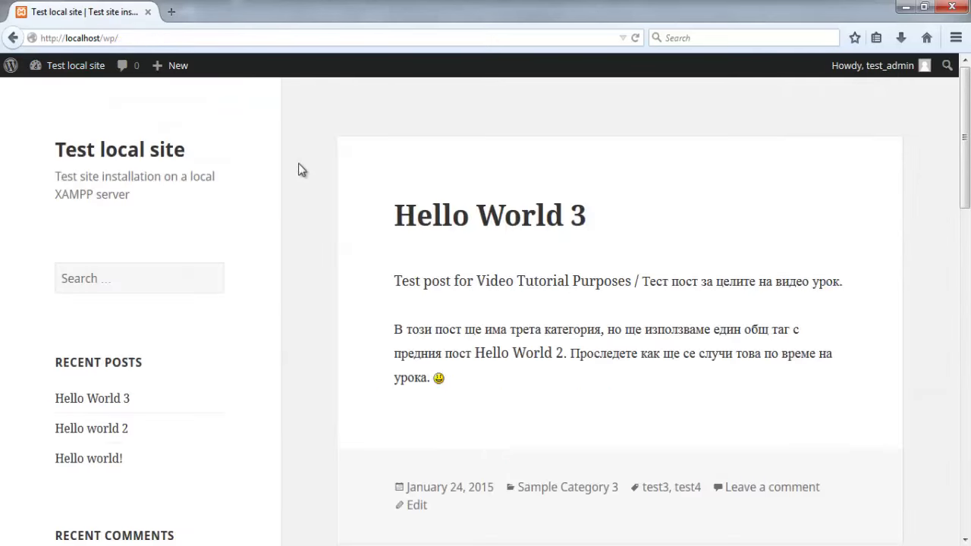
scroll(298, 236, down, 10)
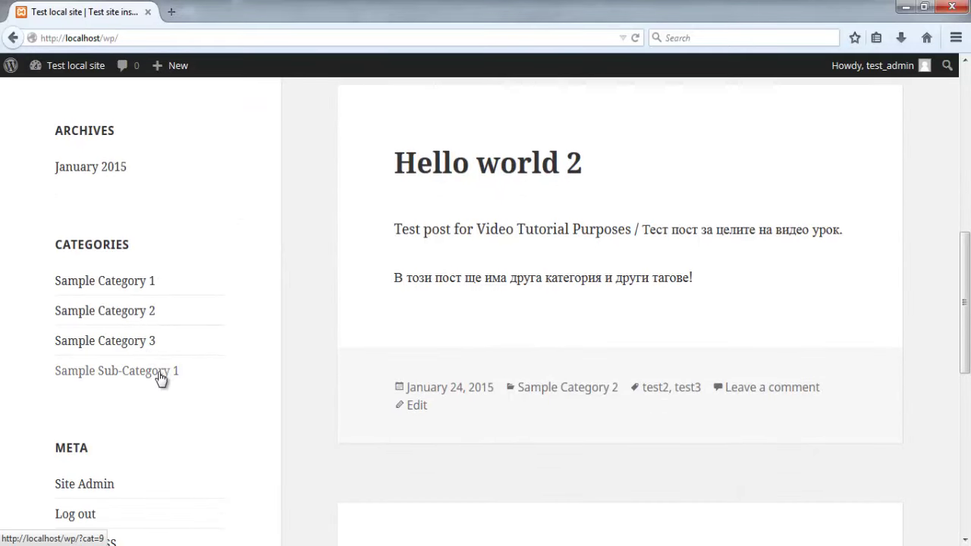
scroll(310, 288, down, 2)
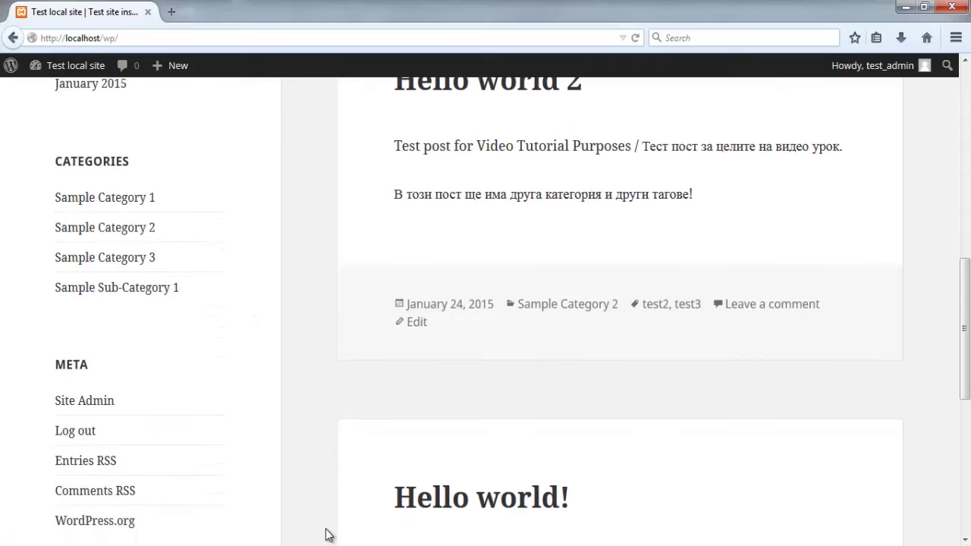
scroll(328, 390, down, 5)
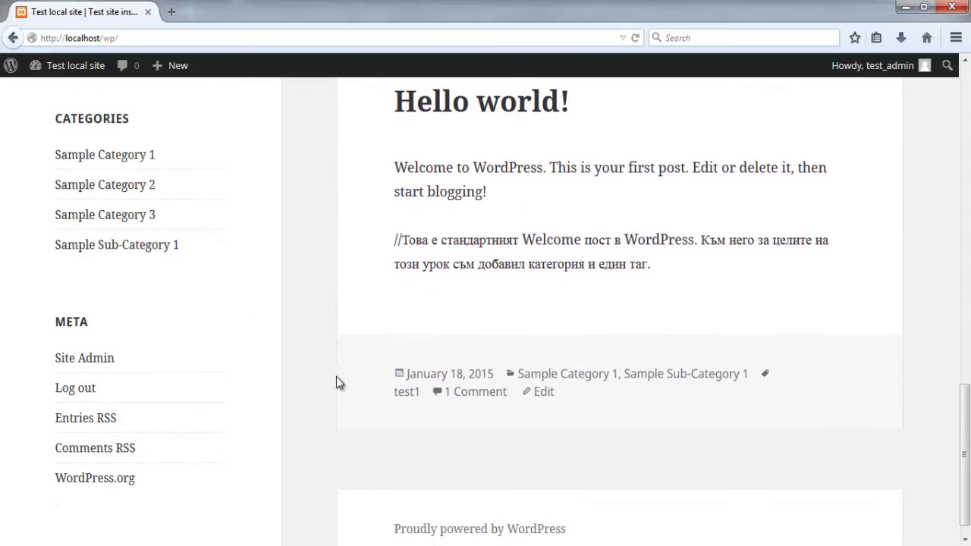
- Open the Sample Sub-Category 1 and Sample Category 1 archives from the Hello world! post and examine which posts each lists
click(672, 376)
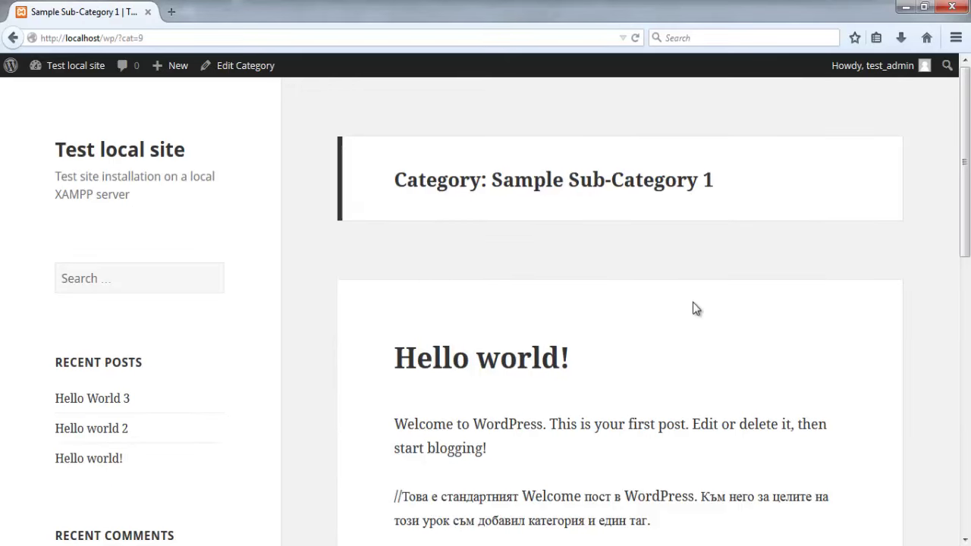
scroll(693, 304, down, 2)
scroll(690, 304, down, 5)
scroll(692, 307, up, 3)
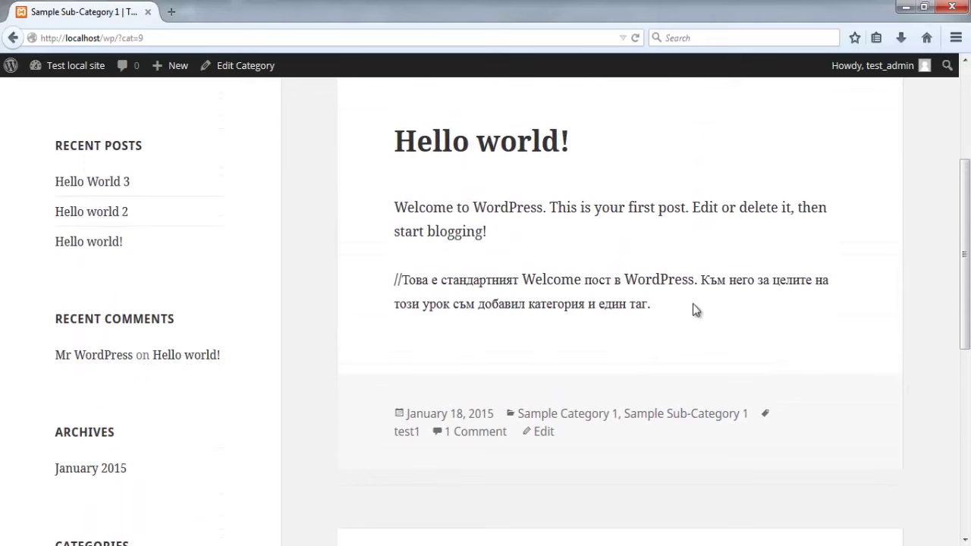
click(589, 415)
scroll(627, 345, down, 6)
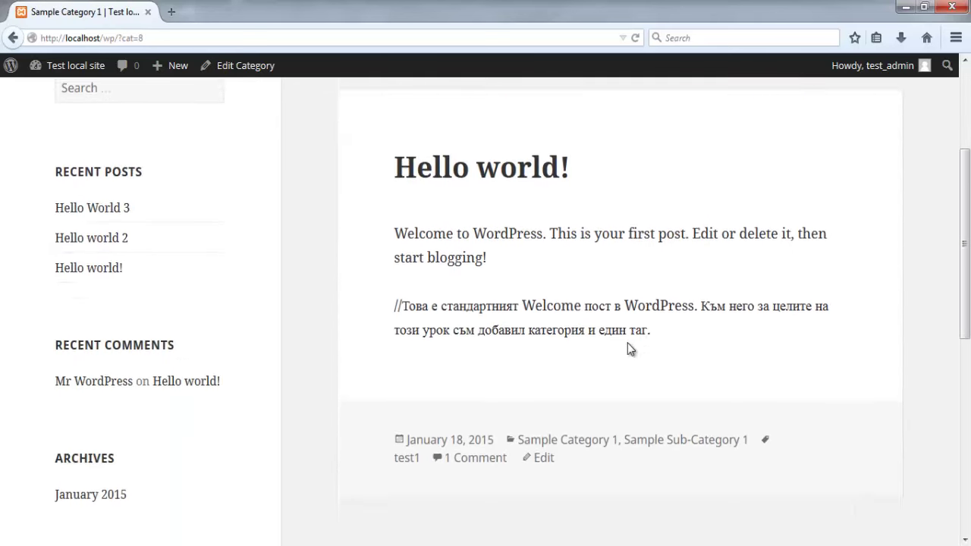
scroll(627, 343, up, 5)
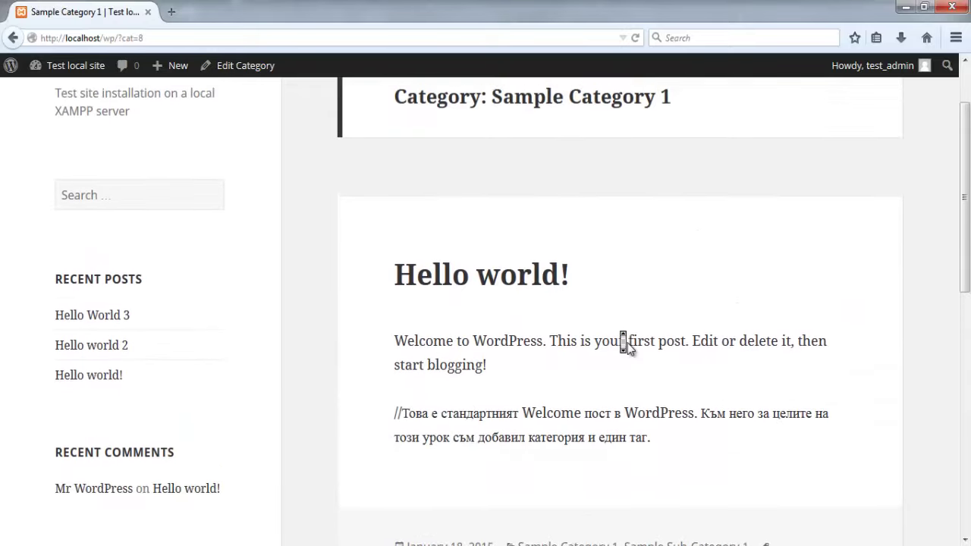
click(624, 342)
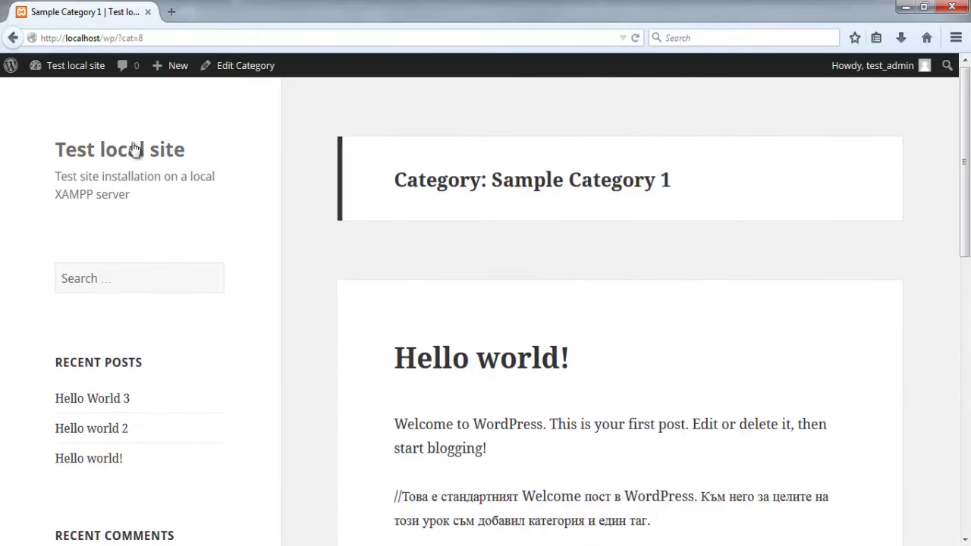
- On the admin's post categories page, enter New Category as a new category's name and new-category as its slug
mouse_move(72, 69)
click(68, 92)
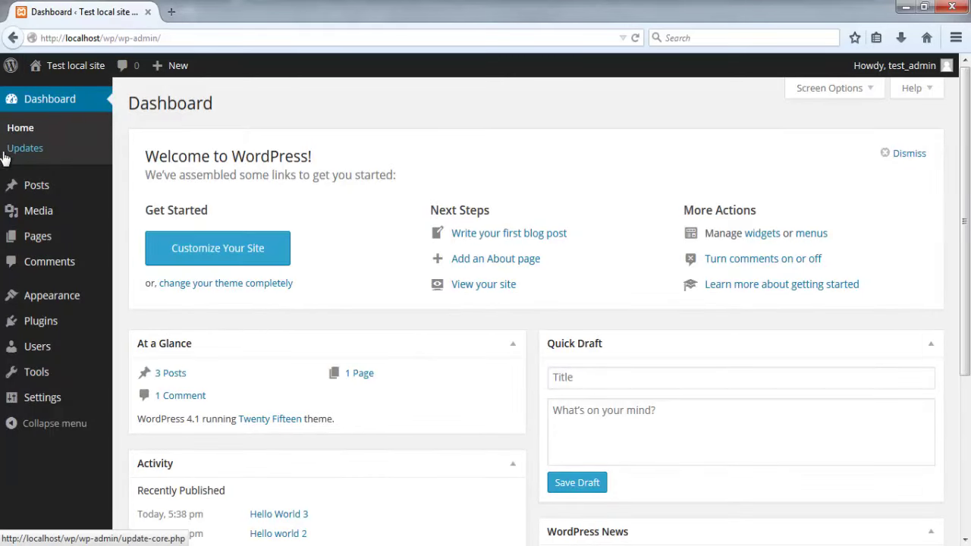
mouse_move(4, 199)
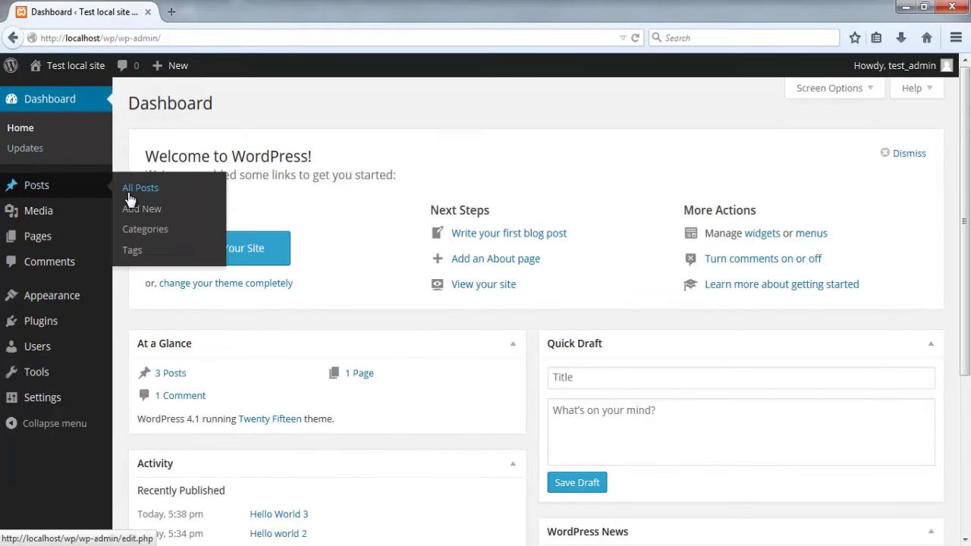
click(145, 235)
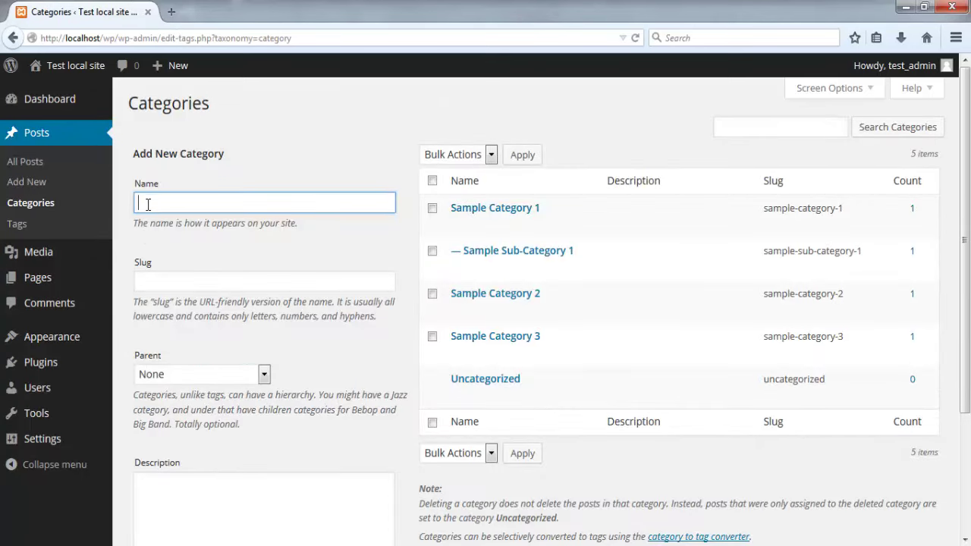
click(151, 278)
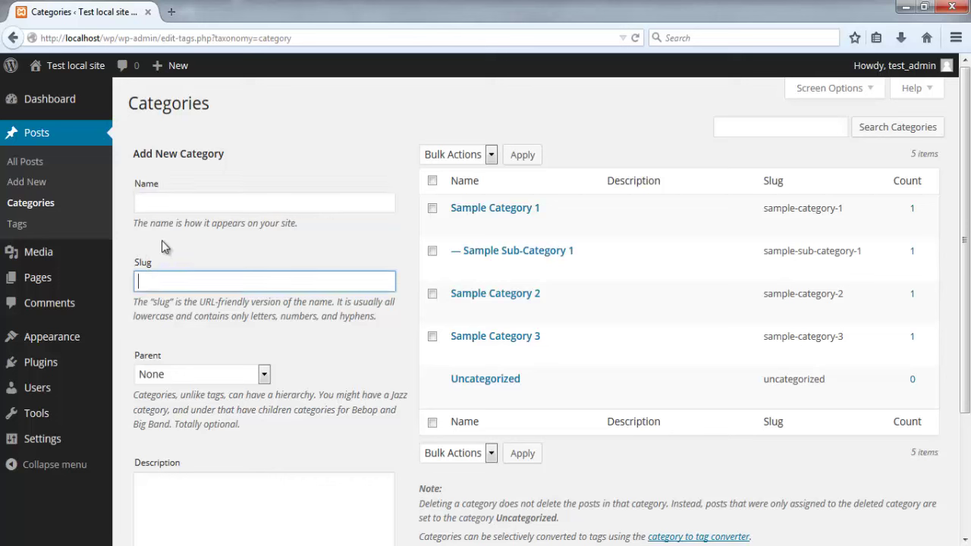
click(168, 209)
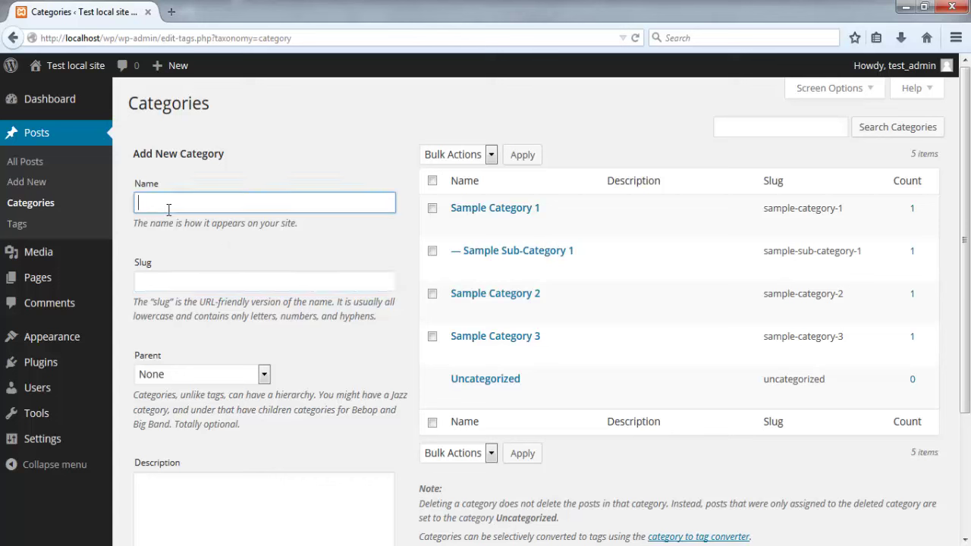
text(New Category)
click(176, 278)
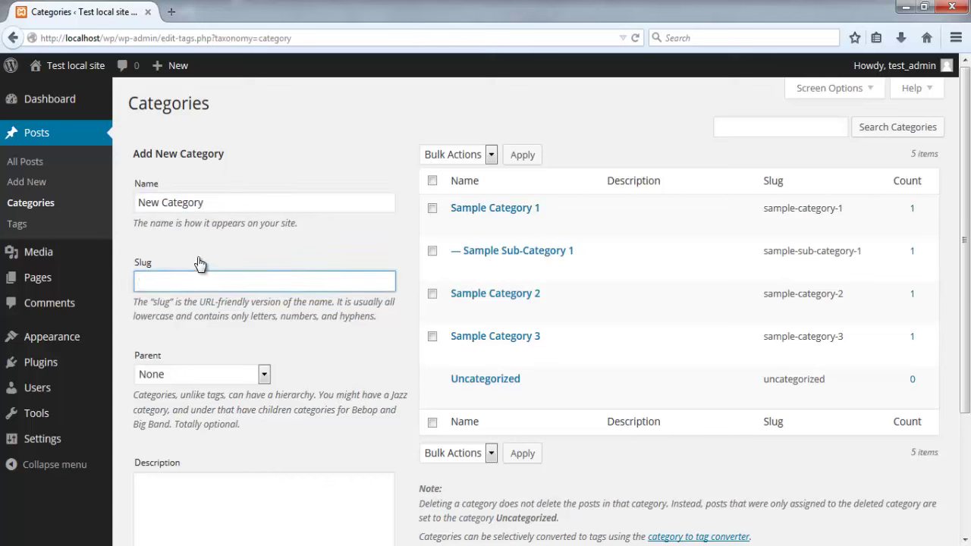
text(new-category)
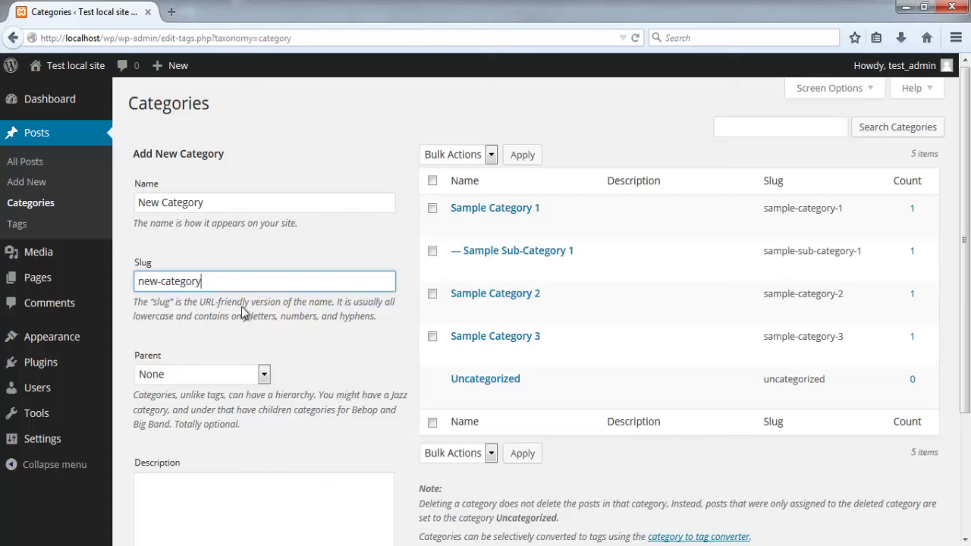
- Set the new category's parent to Sample Category 1 and its description to "This is a test category"
click(264, 374)
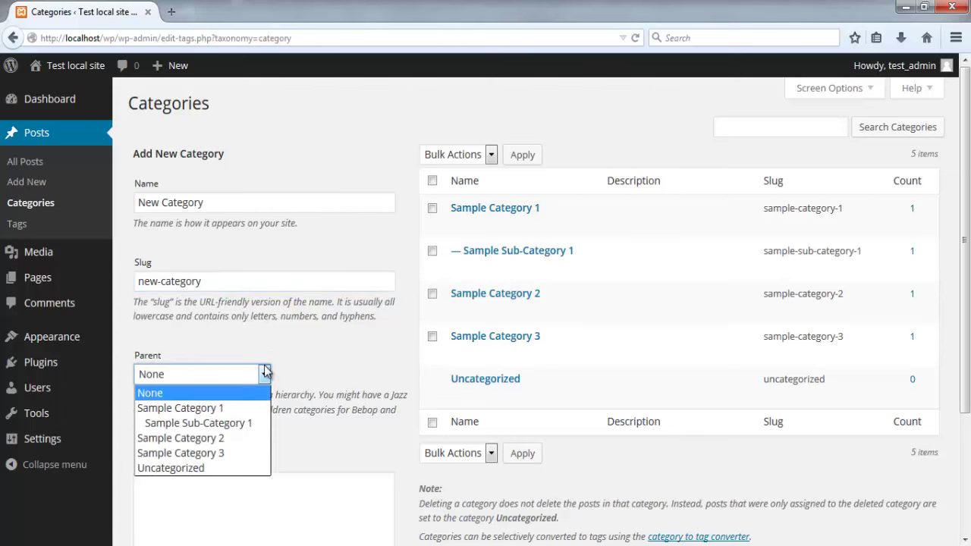
click(240, 410)
scroll(327, 367, down, 3)
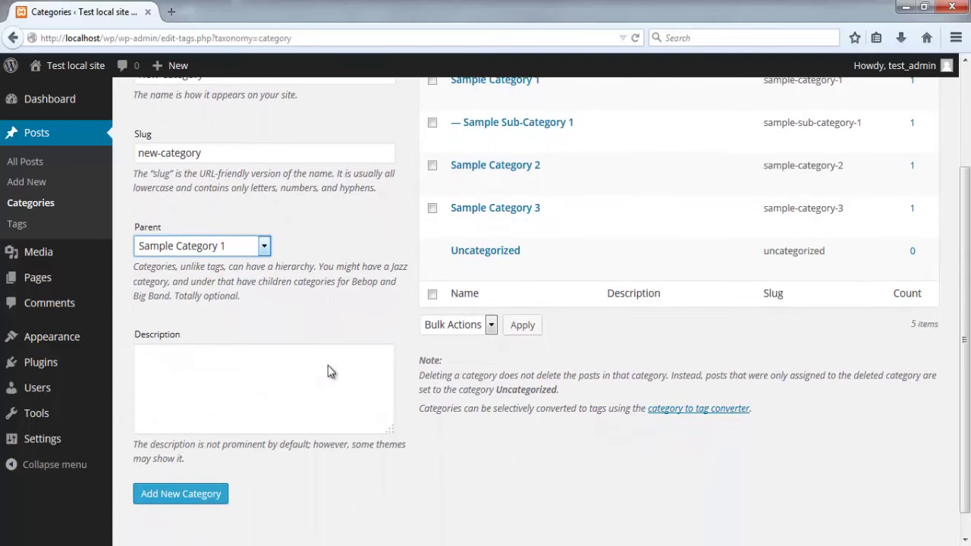
click(298, 365)
text(Thi)
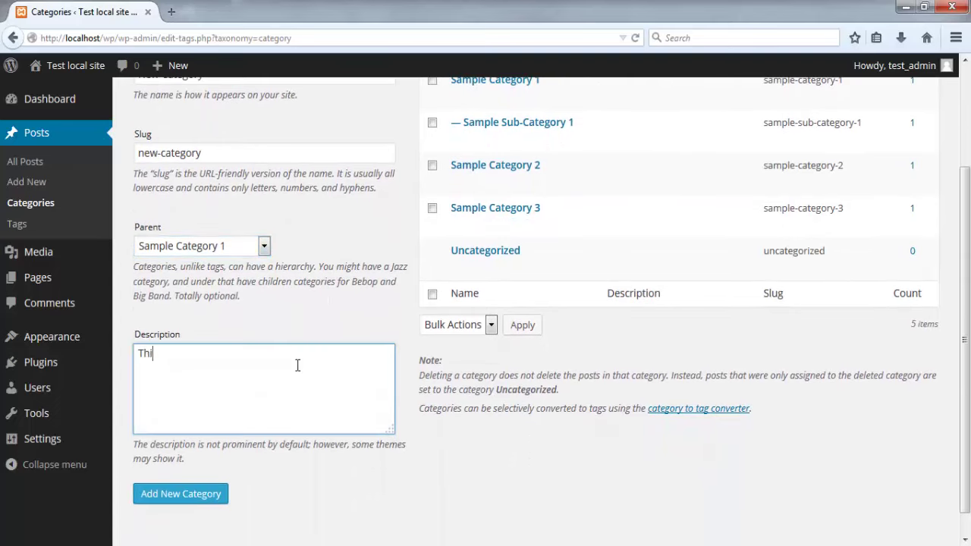
text(s is a test category)
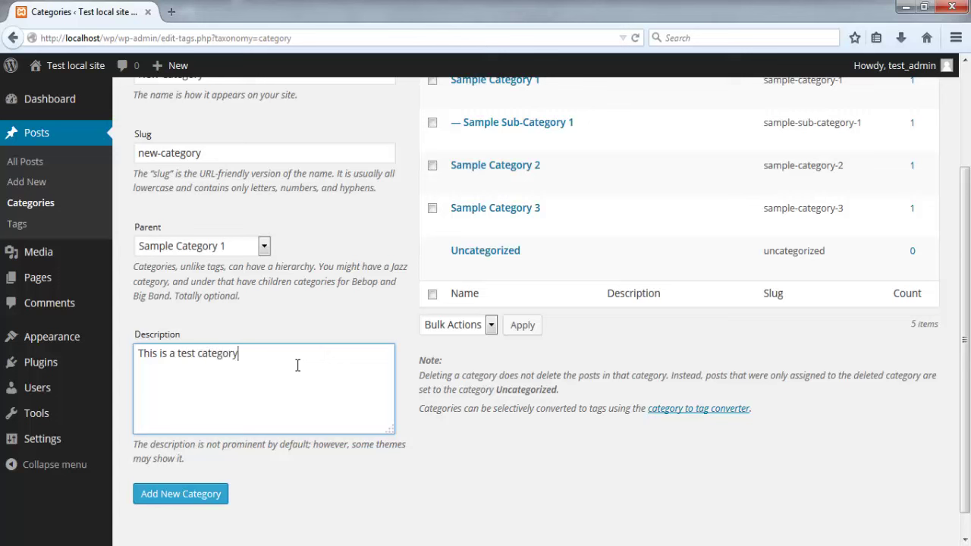
- Submit the filled-in form to add New Category under Sample Category 1
click(186, 500)
scroll(391, 437, up, 3)
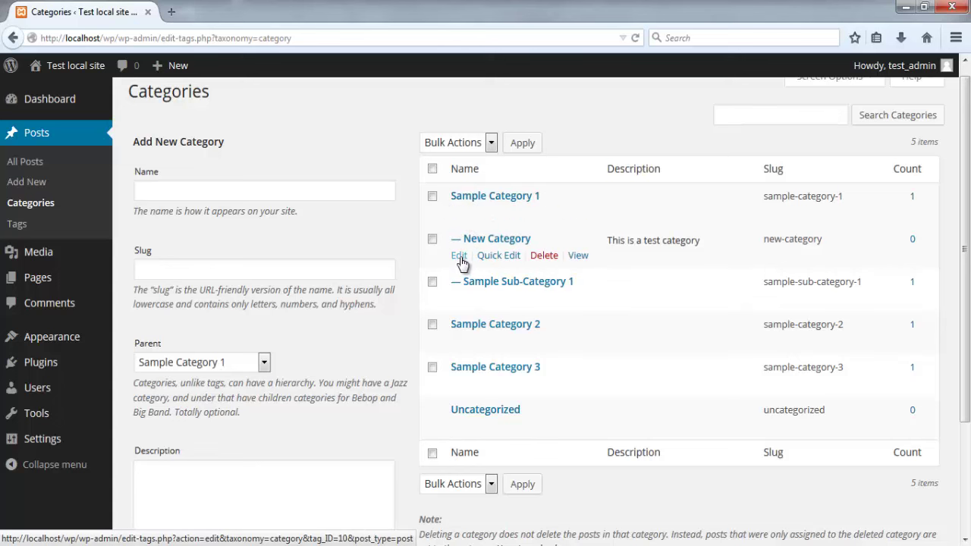
- Open New Category's full edit form to examine its fields, and return to the categories list without changing anything
click(458, 255)
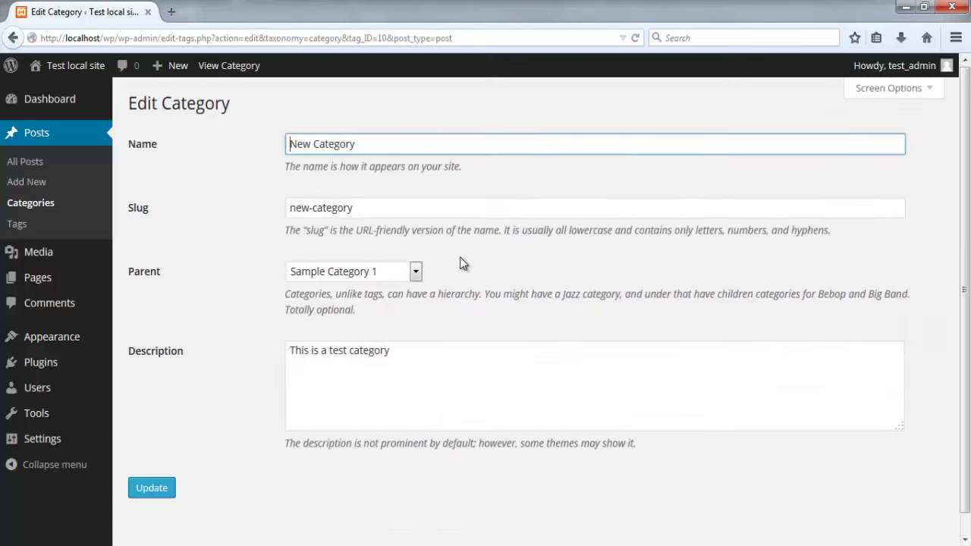
middle_click(208, 189)
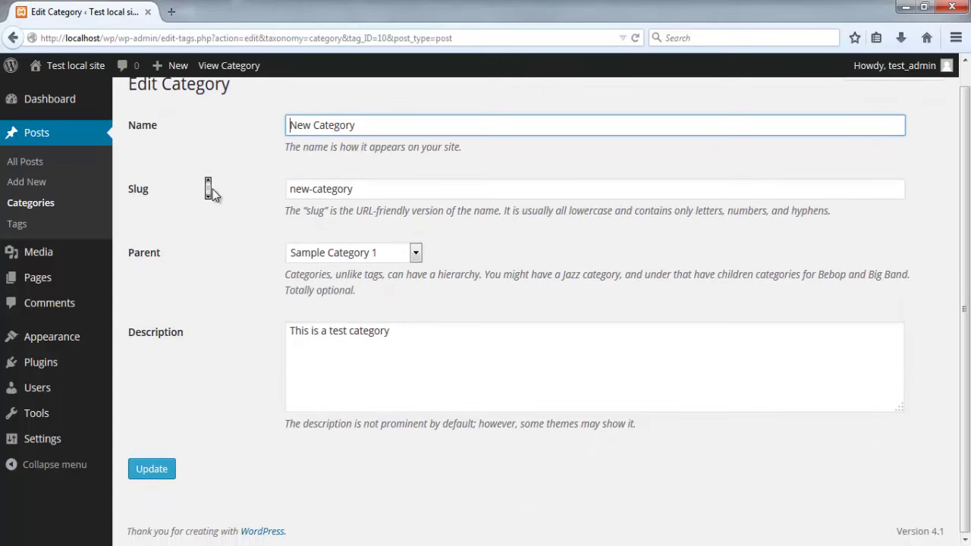
click(213, 189)
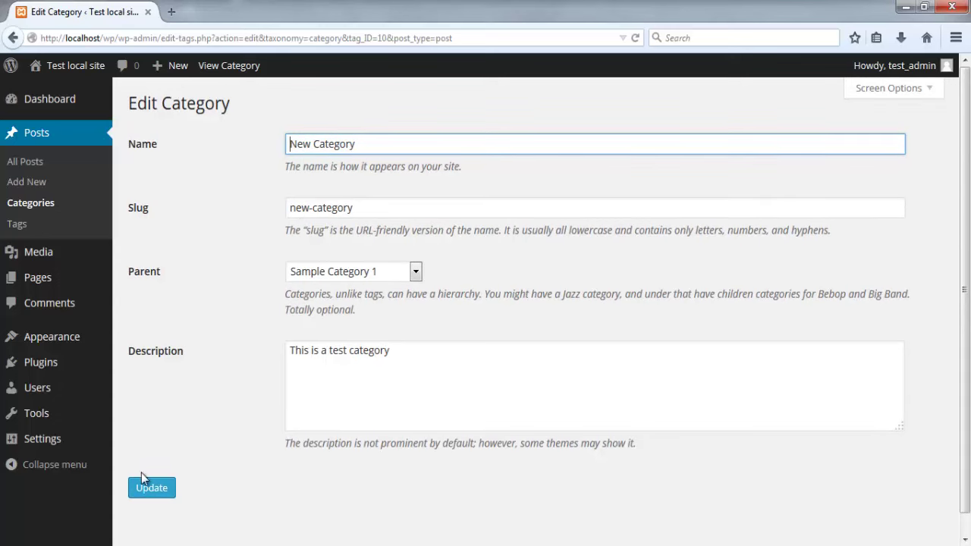
click(12, 38)
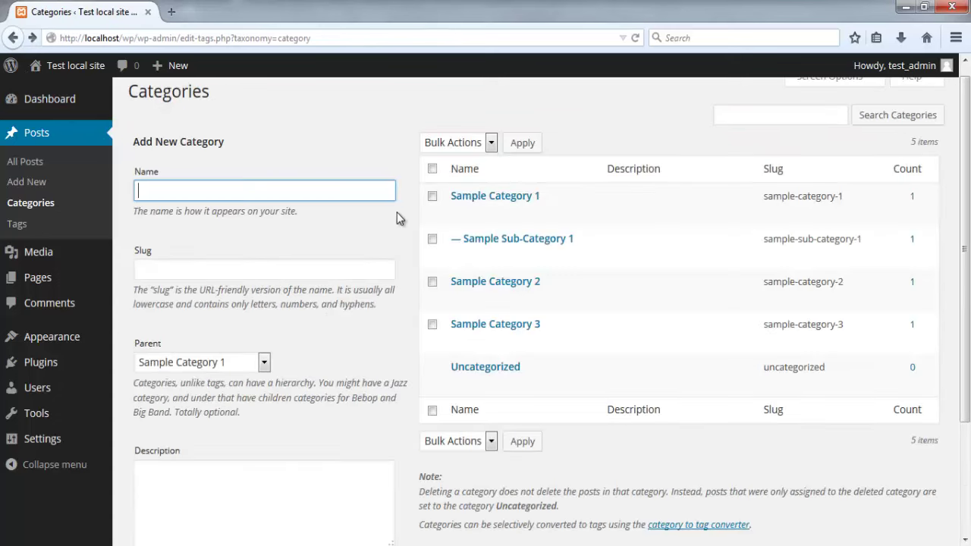
mouse_move(486, 232)
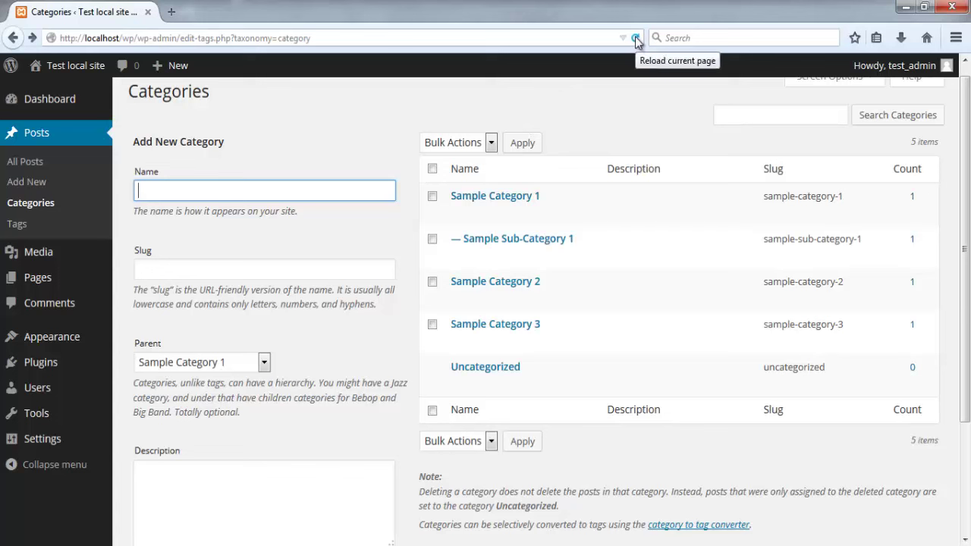
mouse_move(556, 192)
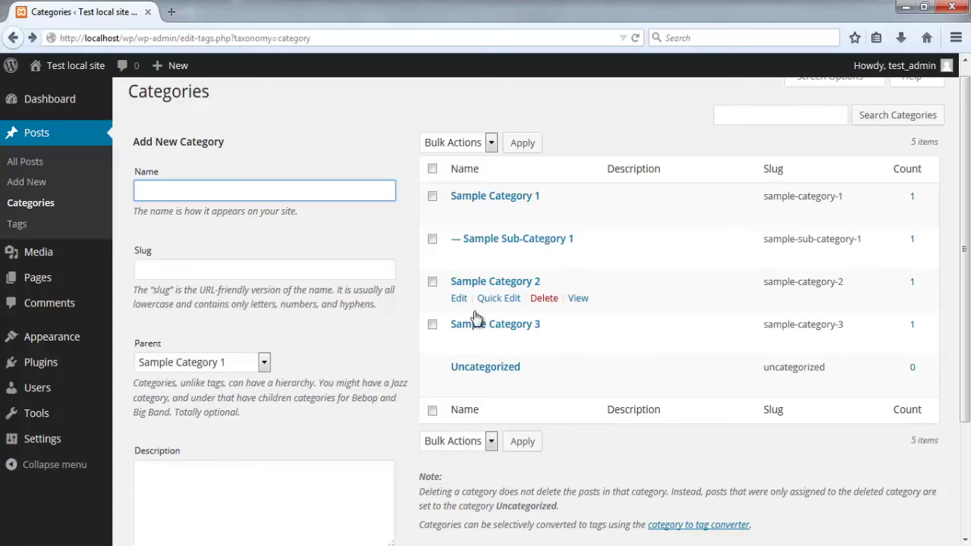
scroll(388, 341, down, 3)
scroll(388, 334, up, 1)
scroll(388, 338, up, 2)
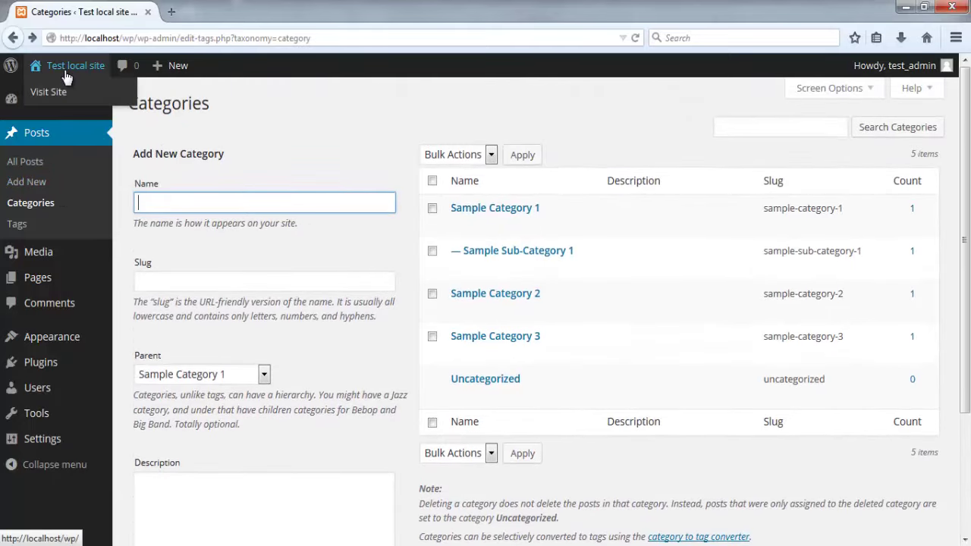
- Open the live site in a separate browser tab, close the admin tab, and open the Hello world! post for editing
right_click(66, 73)
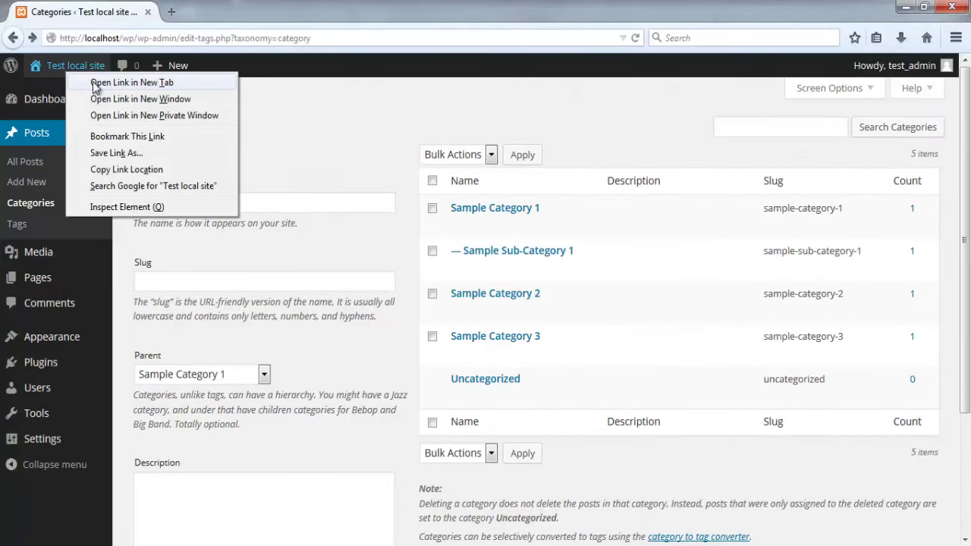
click(93, 82)
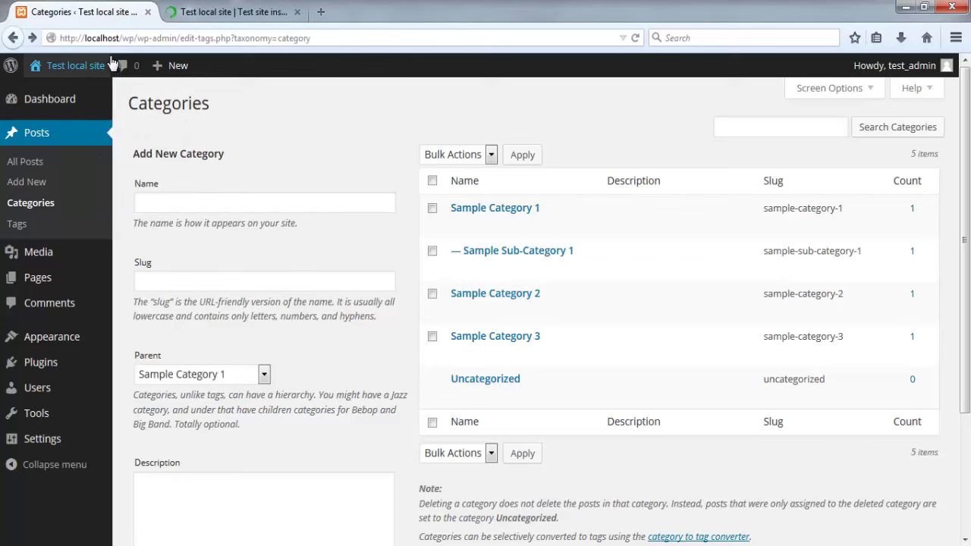
click(148, 12)
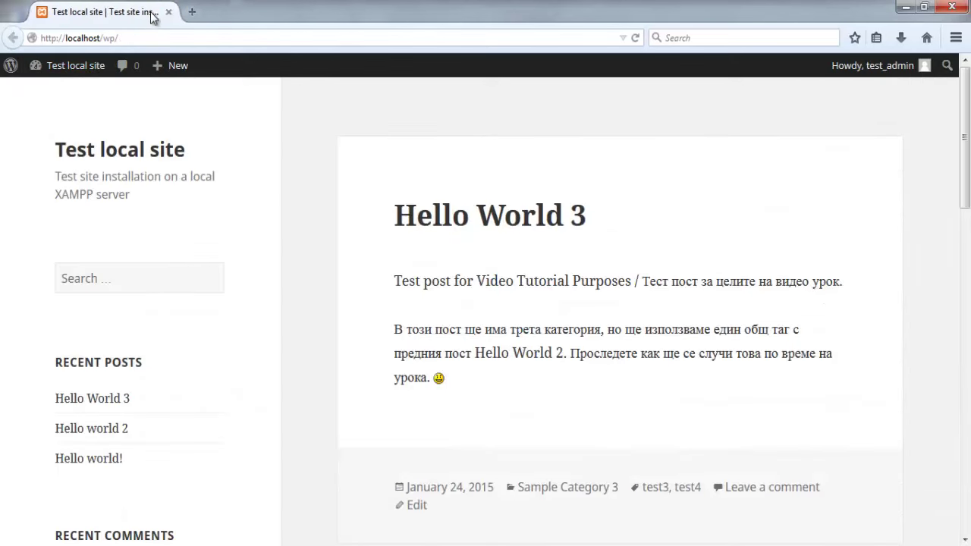
middle_click(329, 258)
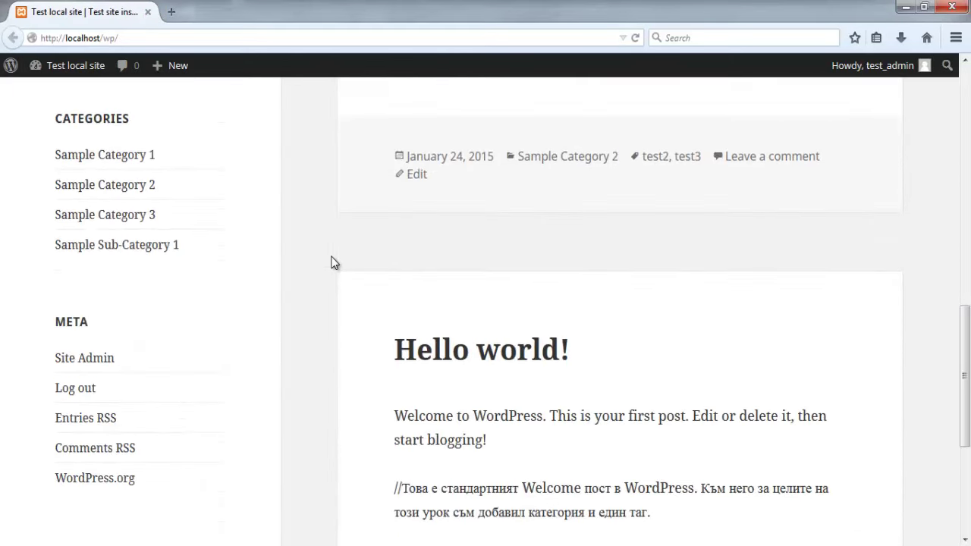
scroll(548, 361, down, 3)
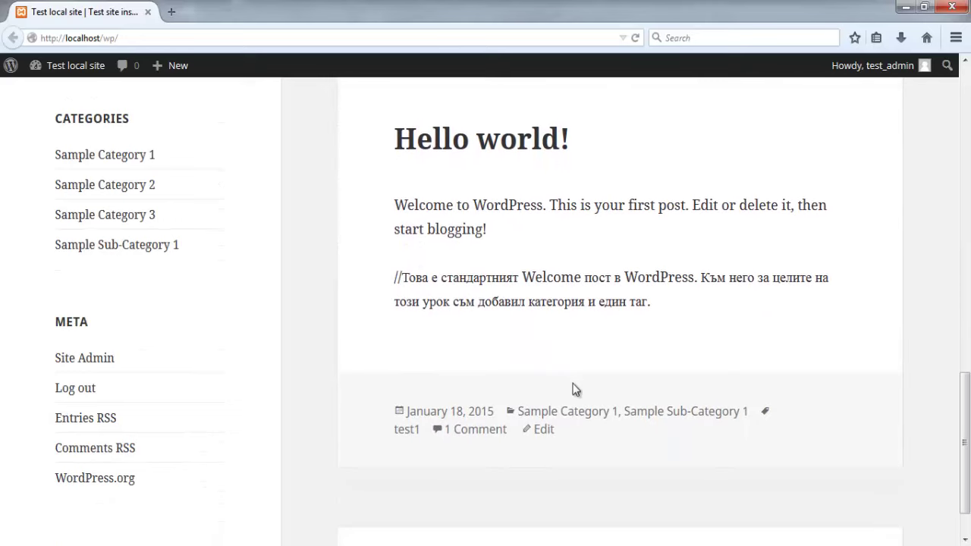
click(551, 431)
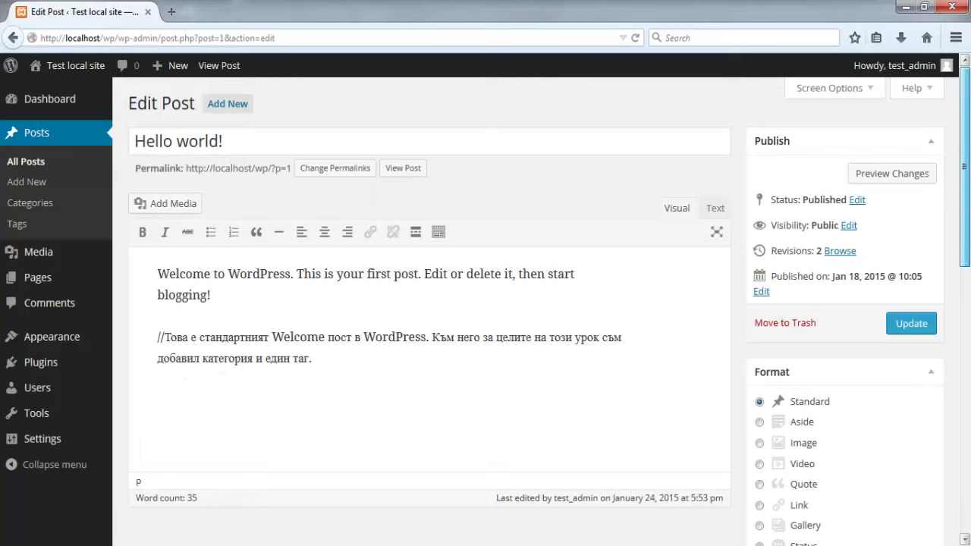
- Assign New Category to the Hello world! post, update the post, and check its place in the category hierarchy
drag(964, 220, 968, 385)
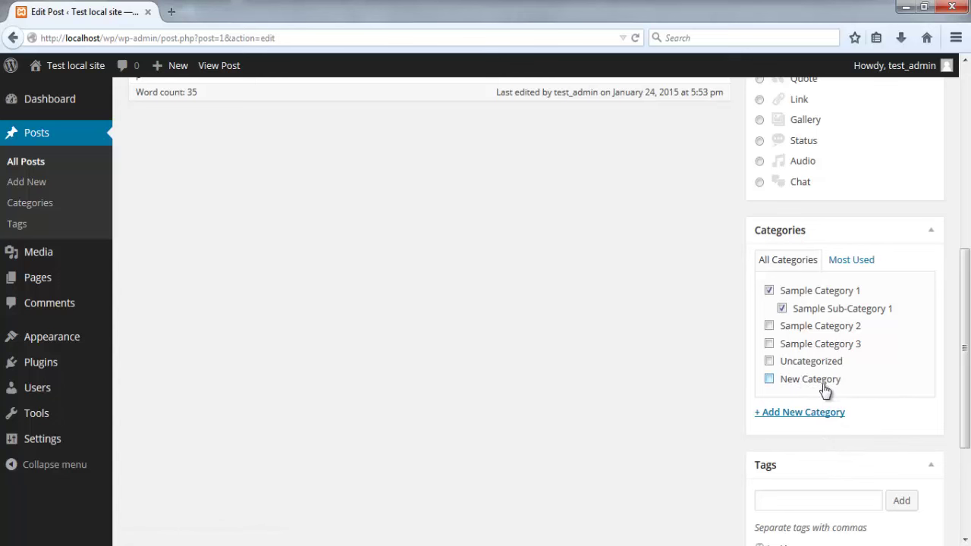
click(769, 379)
scroll(968, 311, up, 3)
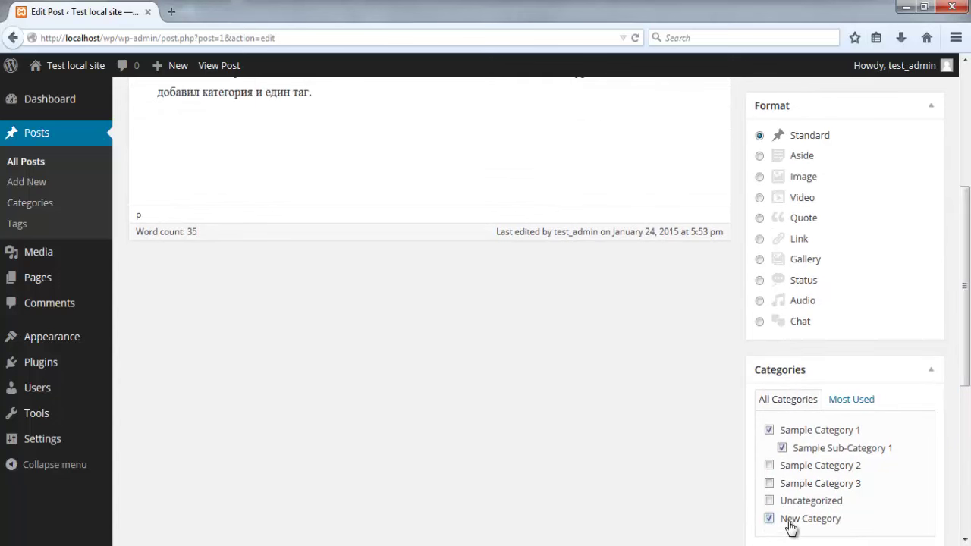
drag(966, 352, 964, 271)
click(923, 239)
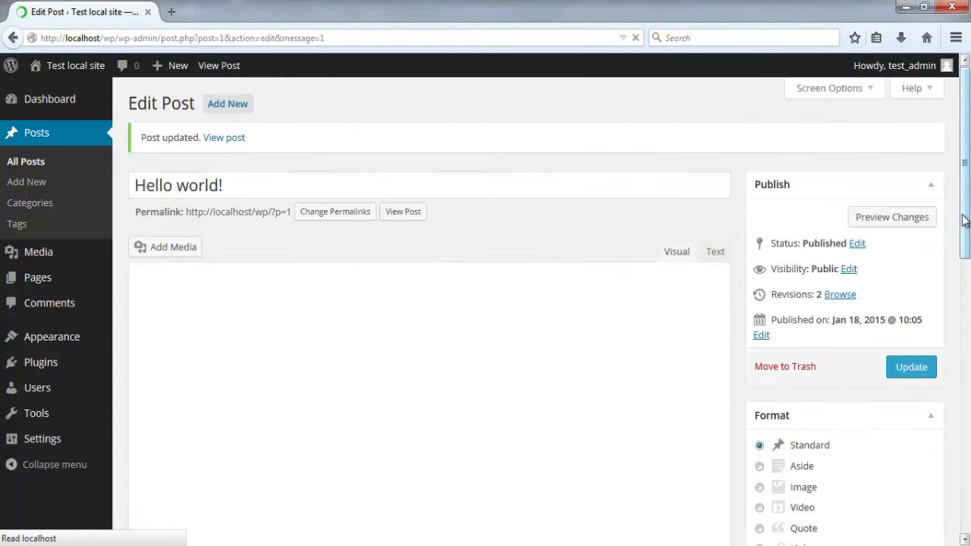
drag(964, 231, 960, 394)
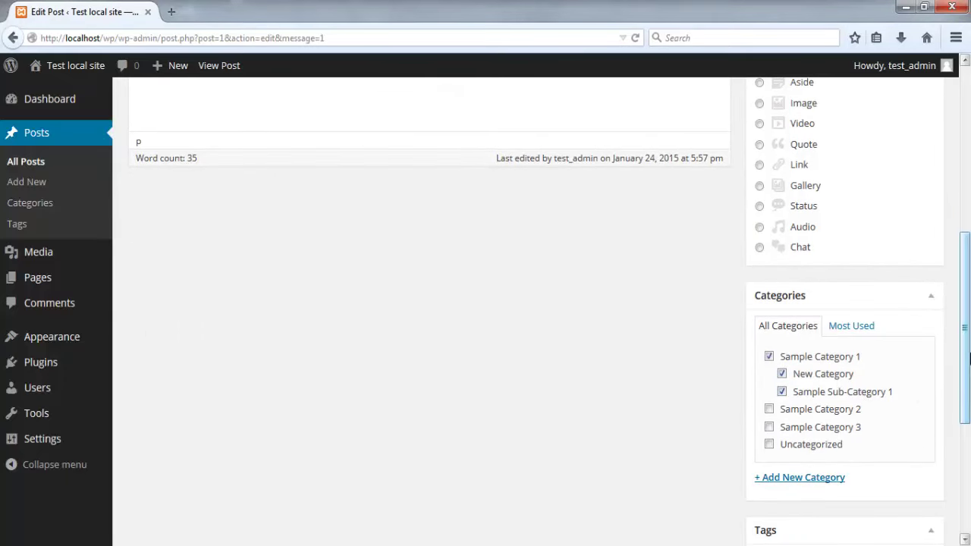
- On the post categories page, view New Category's quick edit fields without changing them and permanently delete the category
click(42, 203)
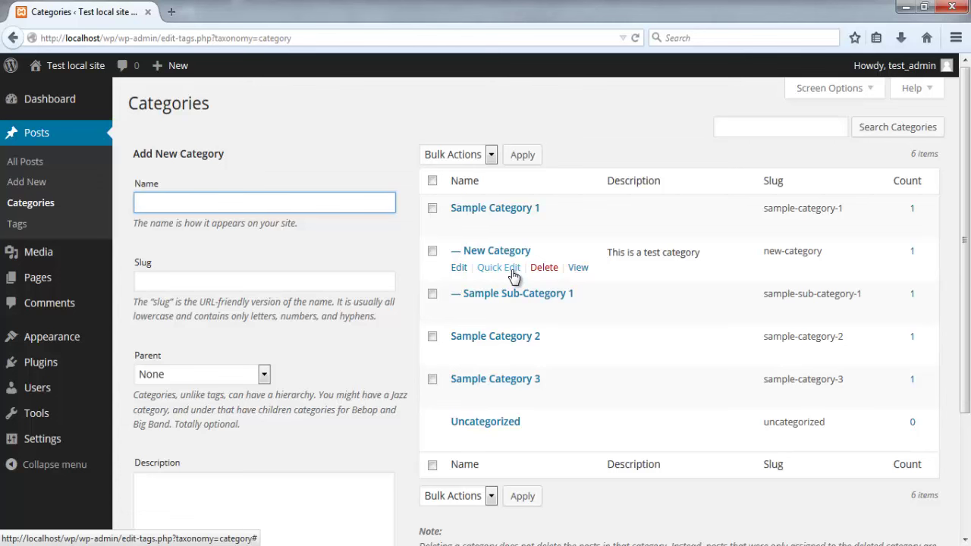
click(503, 270)
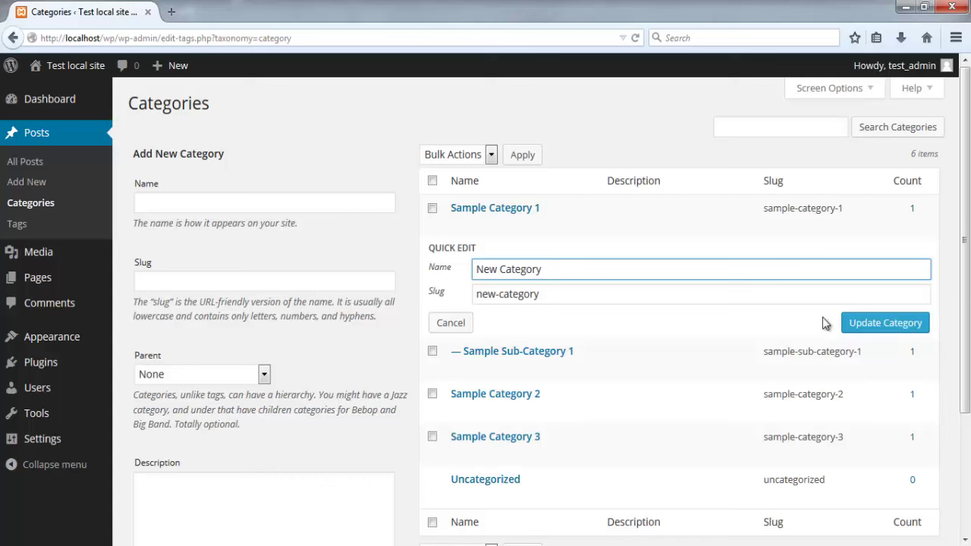
click(450, 322)
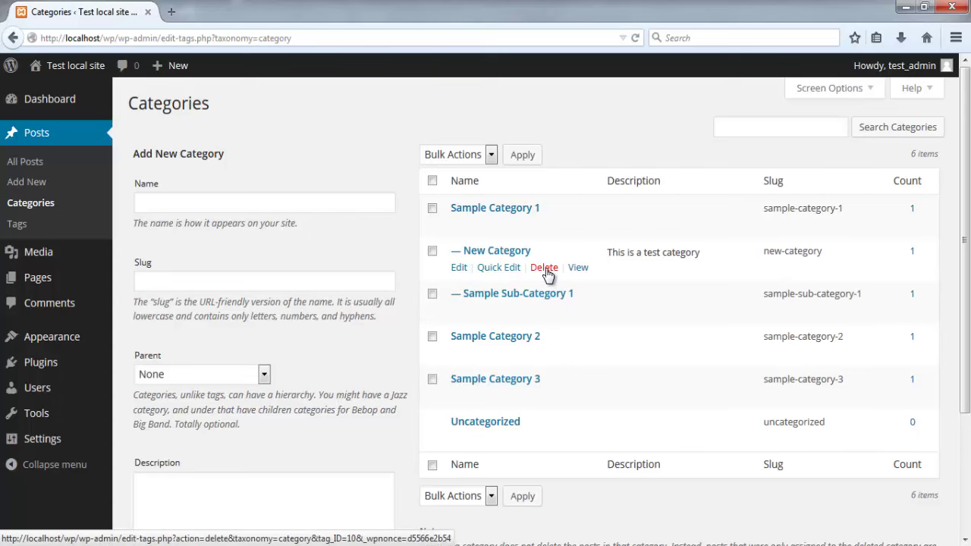
click(545, 269)
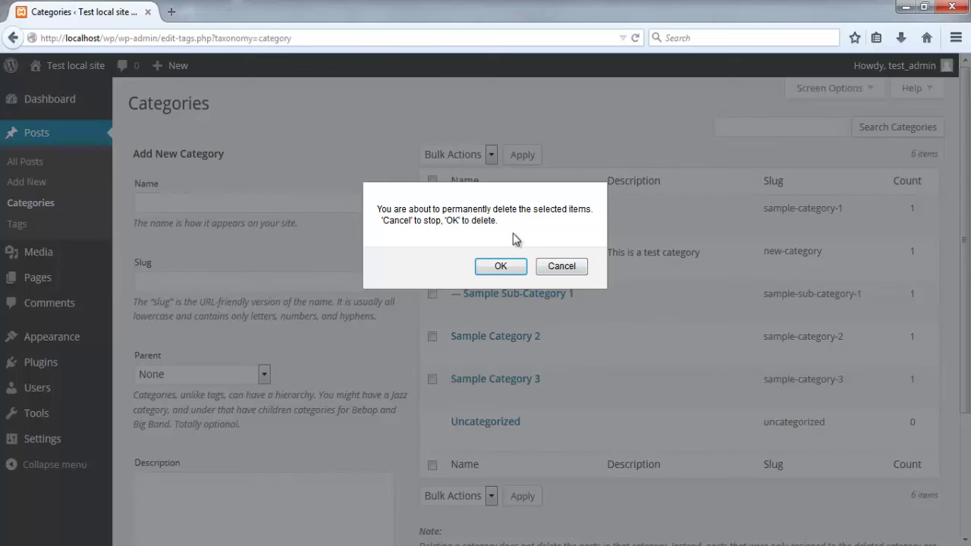
click(508, 265)
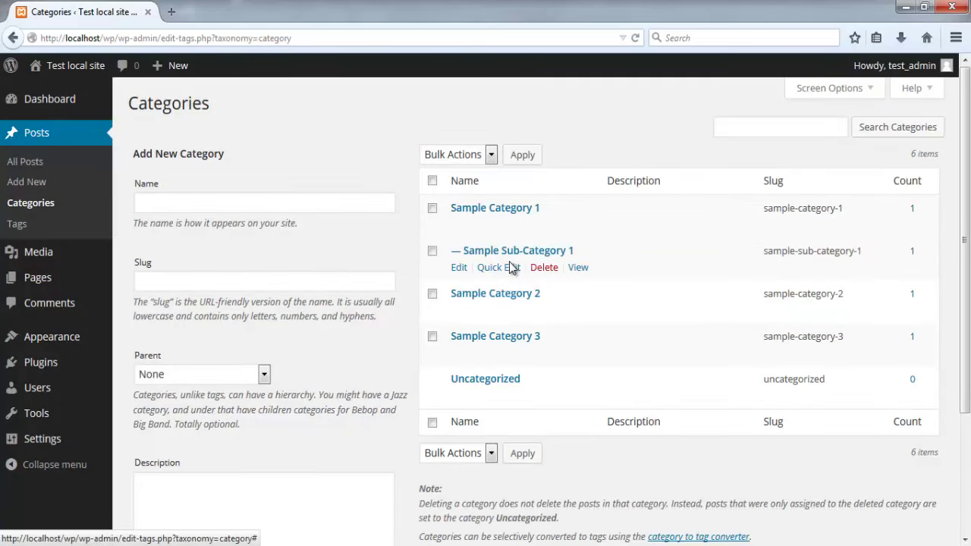
click(431, 182)
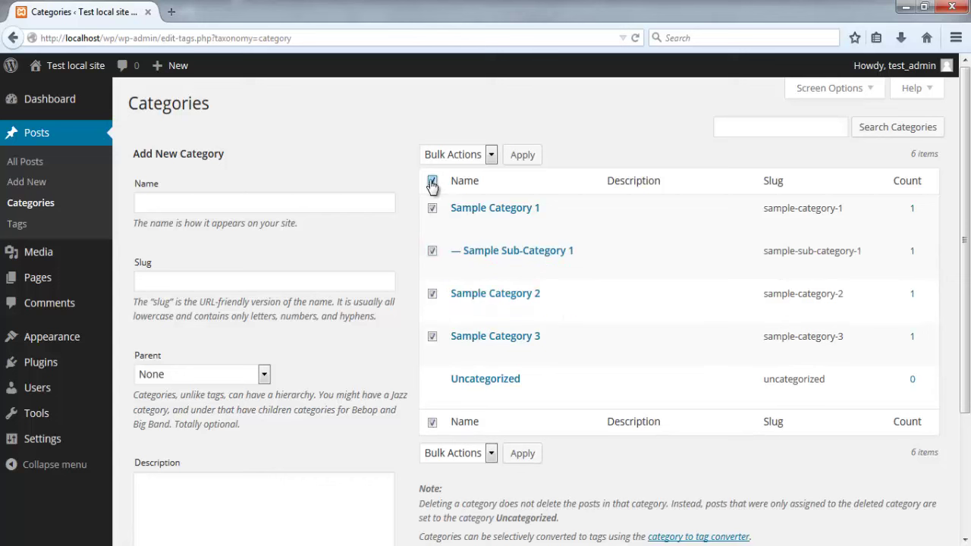
click(491, 155)
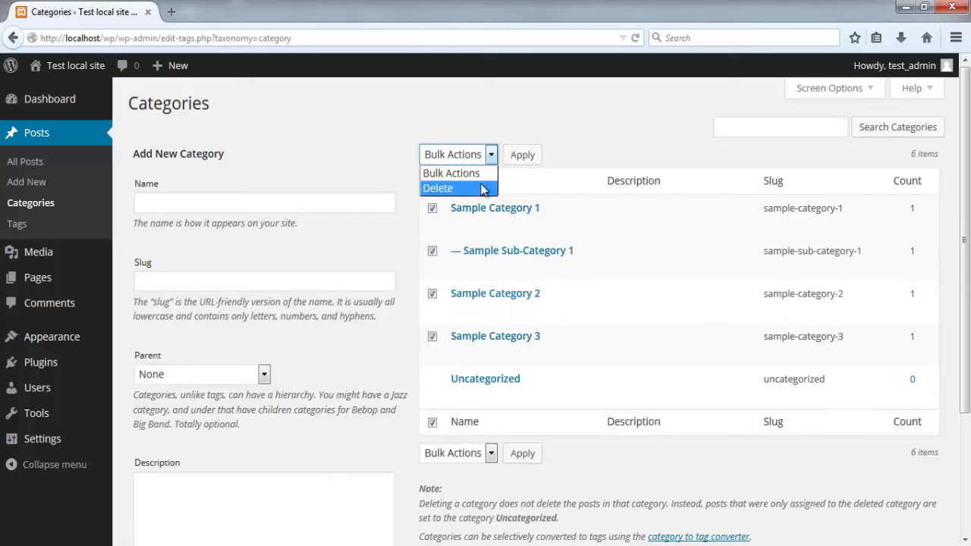
click(483, 188)
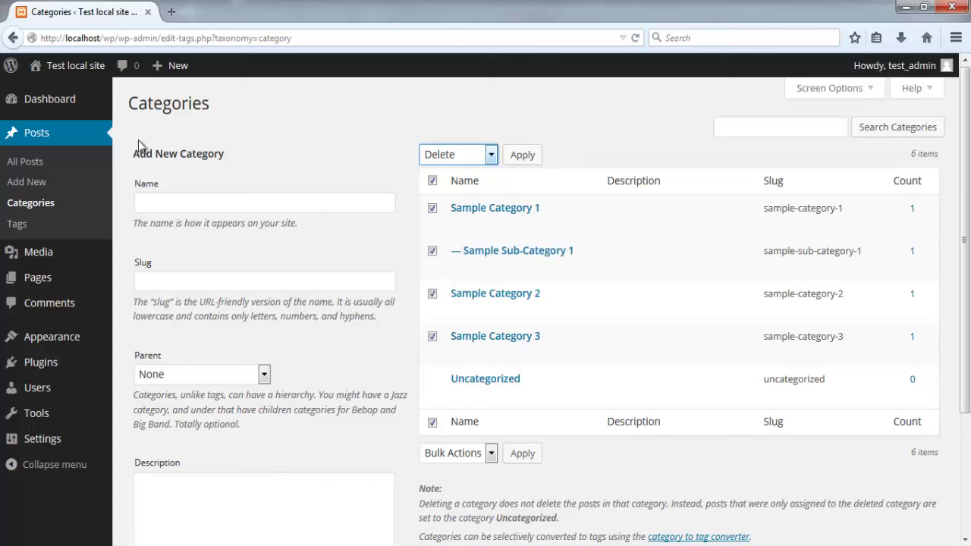
- Open the post tags page and examine the popular tags, the form for adding a tag and the list of existing tags
click(17, 226)
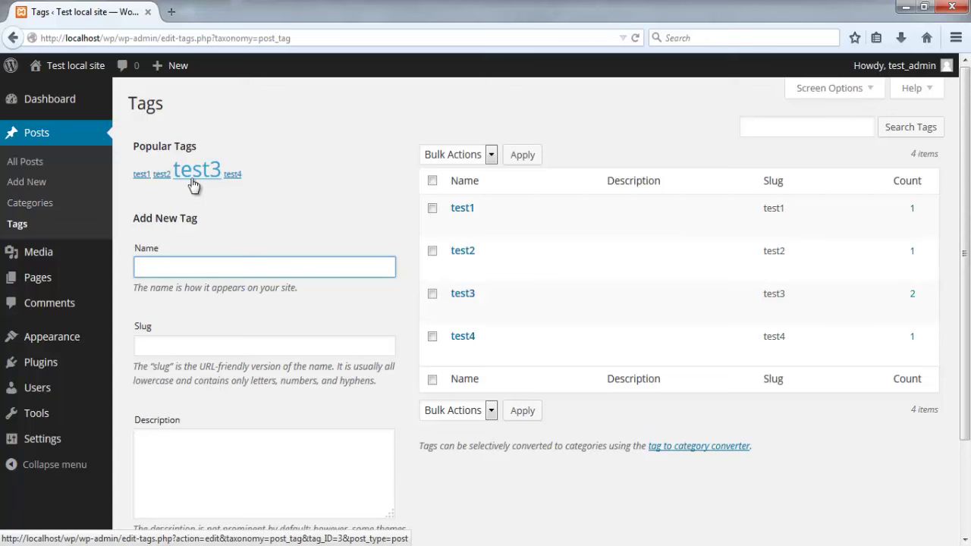
mouse_move(194, 184)
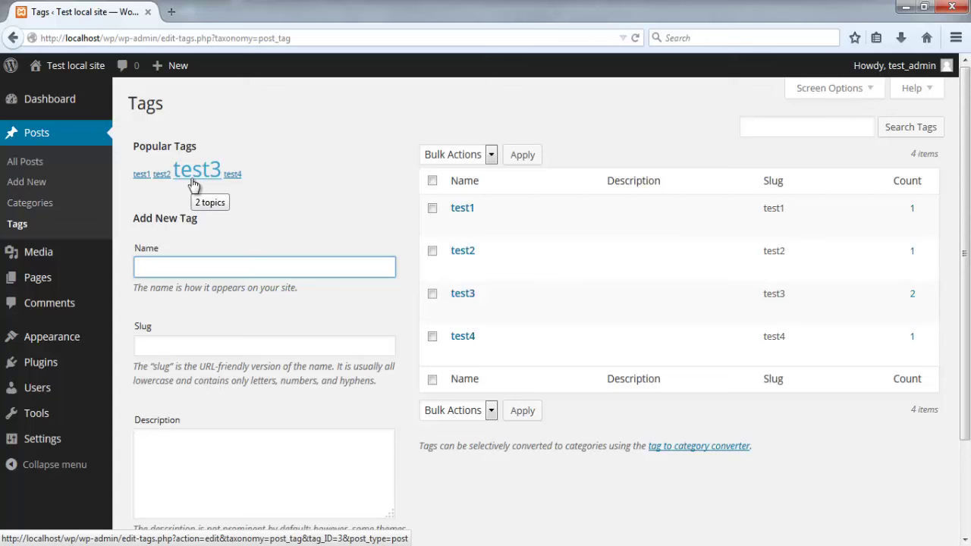
click(309, 266)
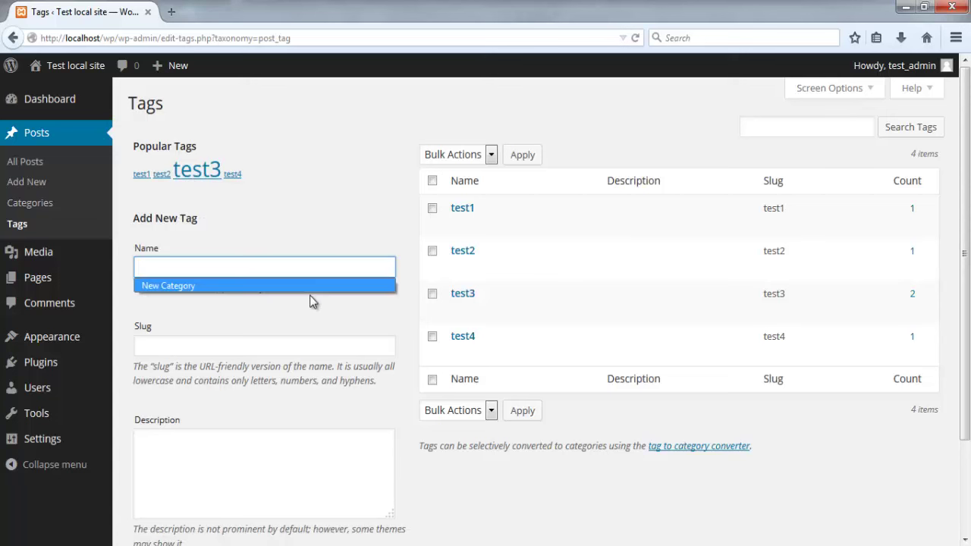
click(286, 313)
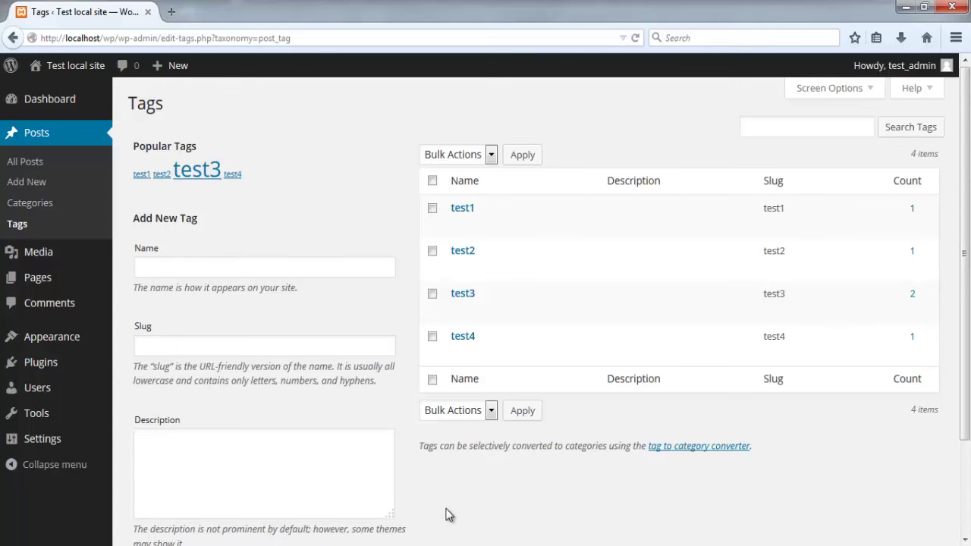
scroll(445, 513, down, 1)
scroll(445, 514, down, 1)
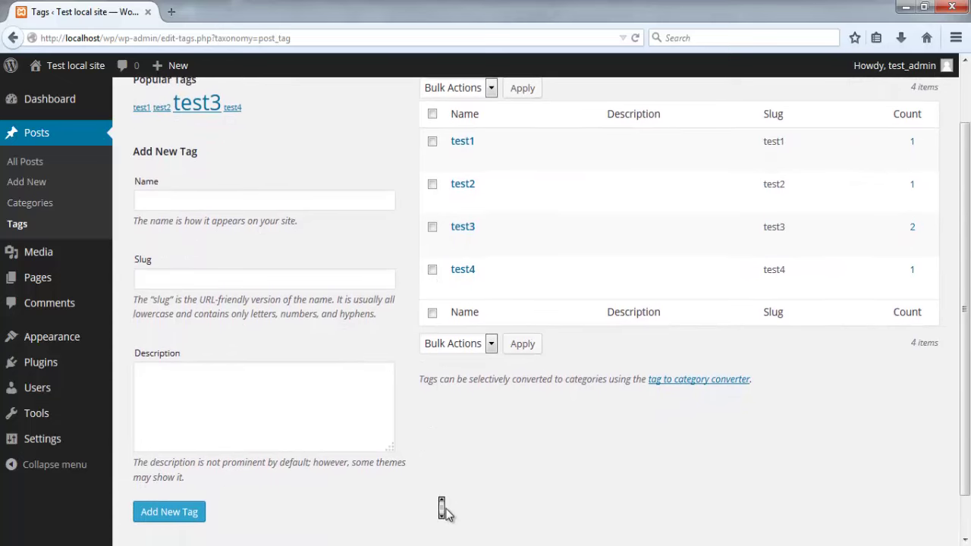
scroll(445, 513, up, 1)
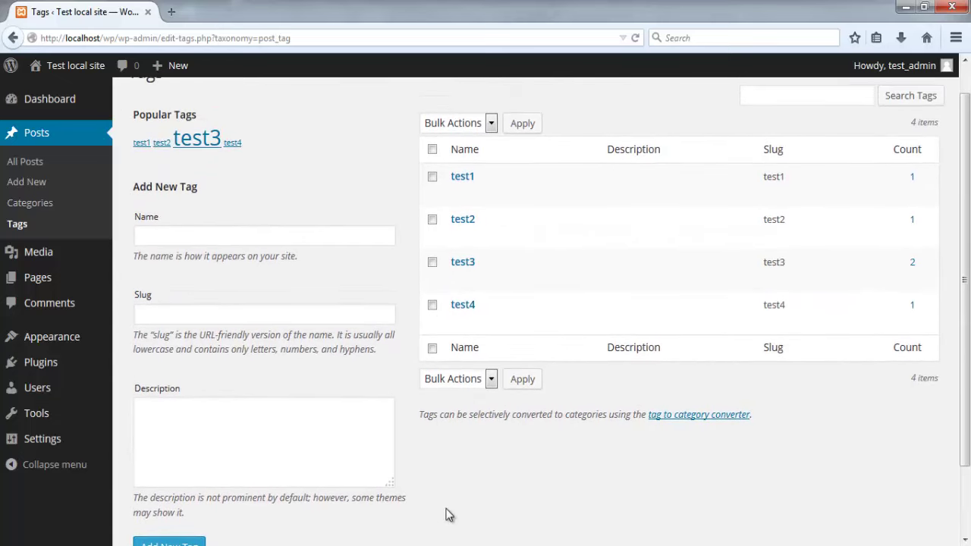
scroll(442, 509, up, 1)
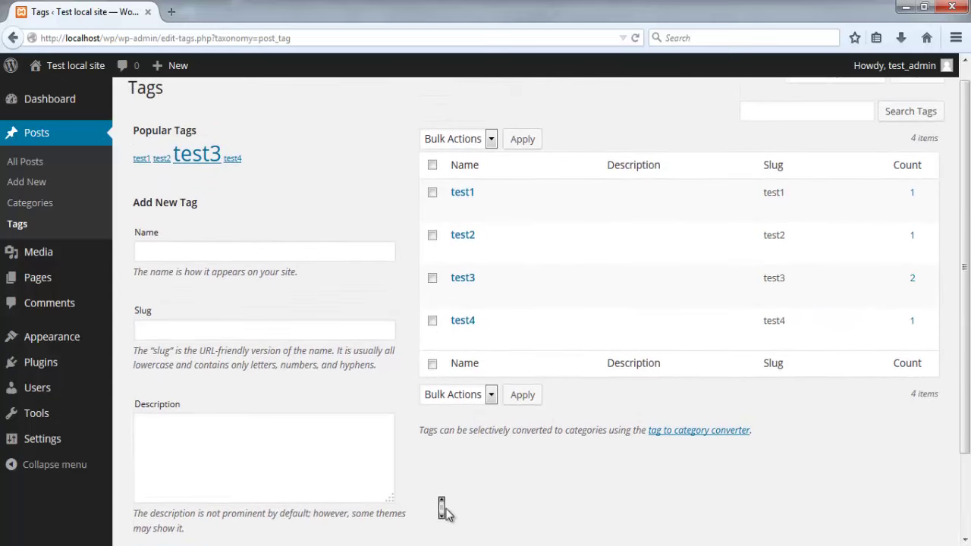
- View the bulk actions for tags and the quick edit fields of the test1 tag, leaving the tag unchanged
click(489, 144)
click(488, 146)
mouse_move(460, 199)
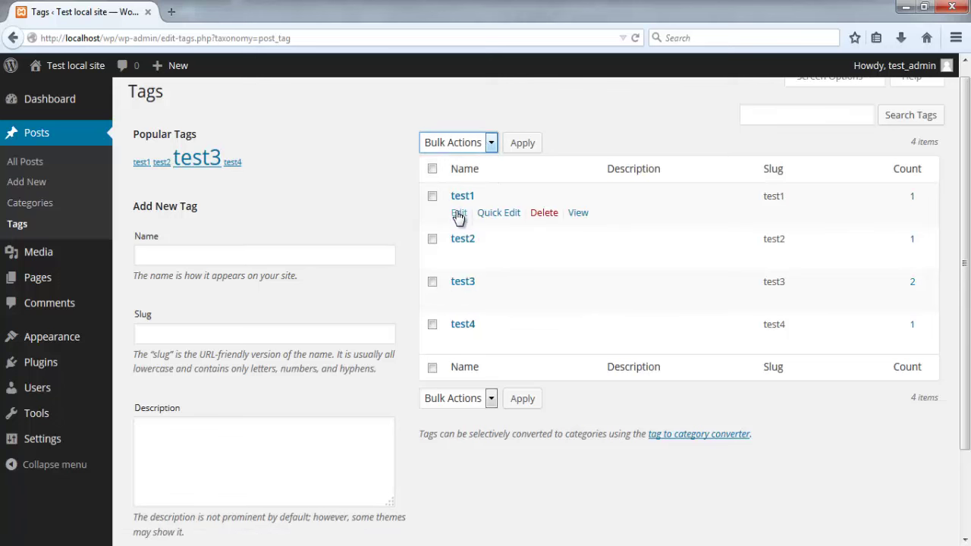
click(489, 217)
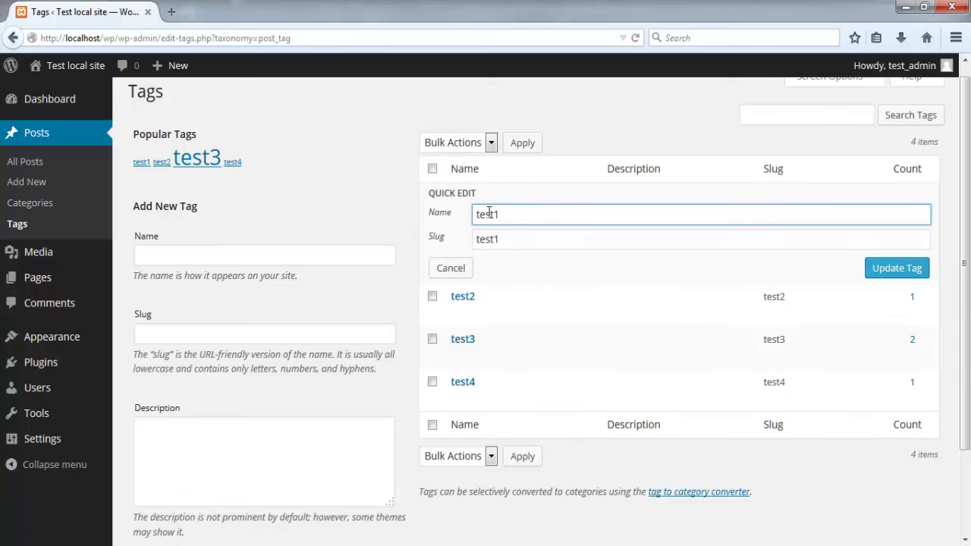
click(457, 270)
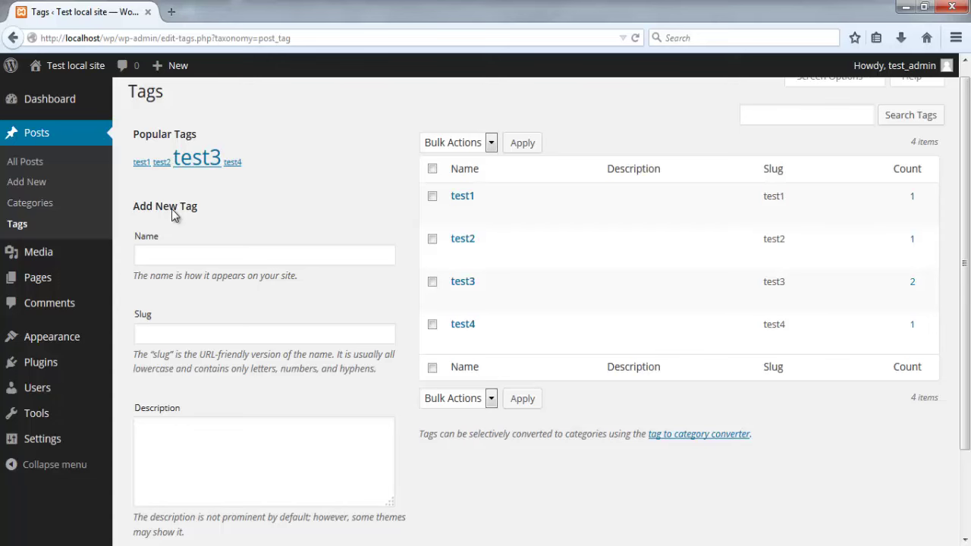
- Edit Sample Sub-Category 1 in the post categories, giving it the description "Sample Sub-Category for Sample Category 1. View all posts from this category below:", and update it
click(33, 209)
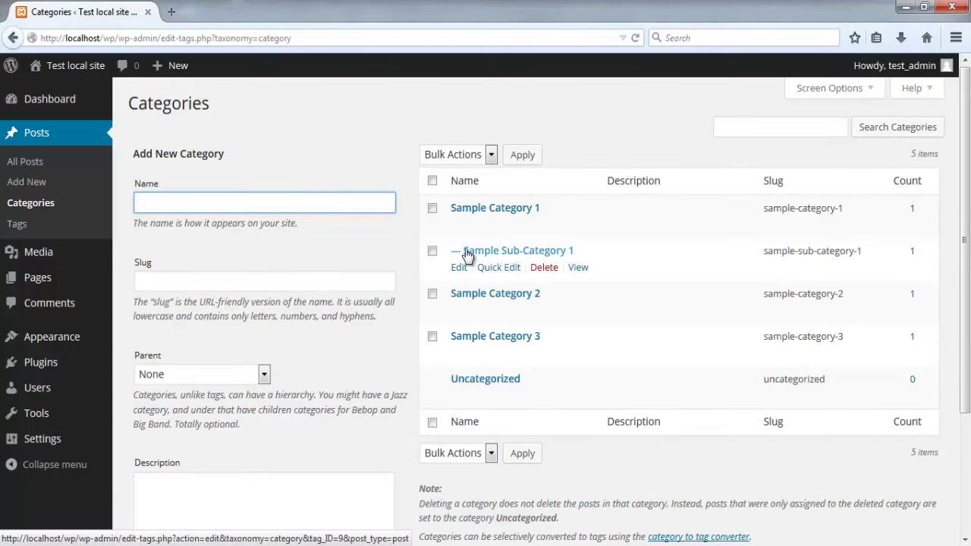
click(458, 268)
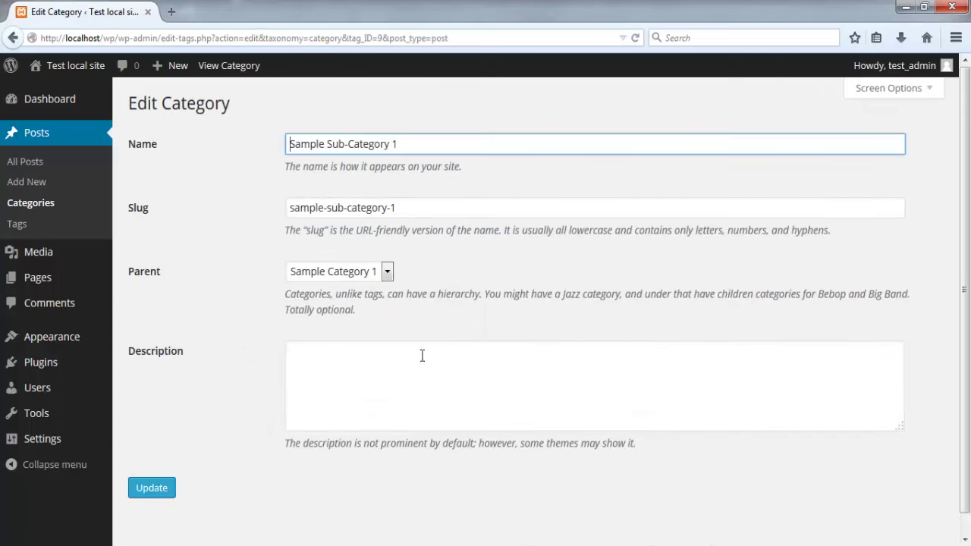
click(388, 400)
click(259, 324)
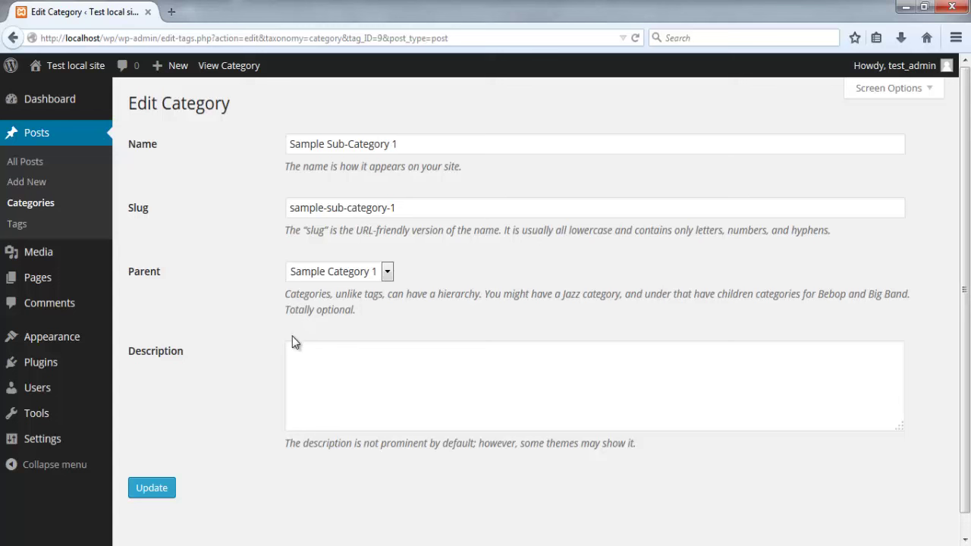
click(321, 363)
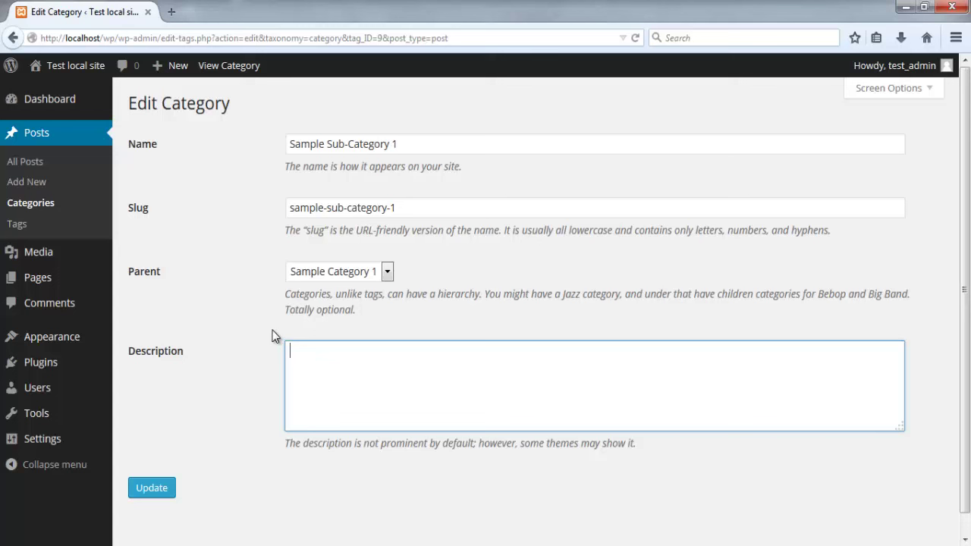
text(Sample Sub-Category)
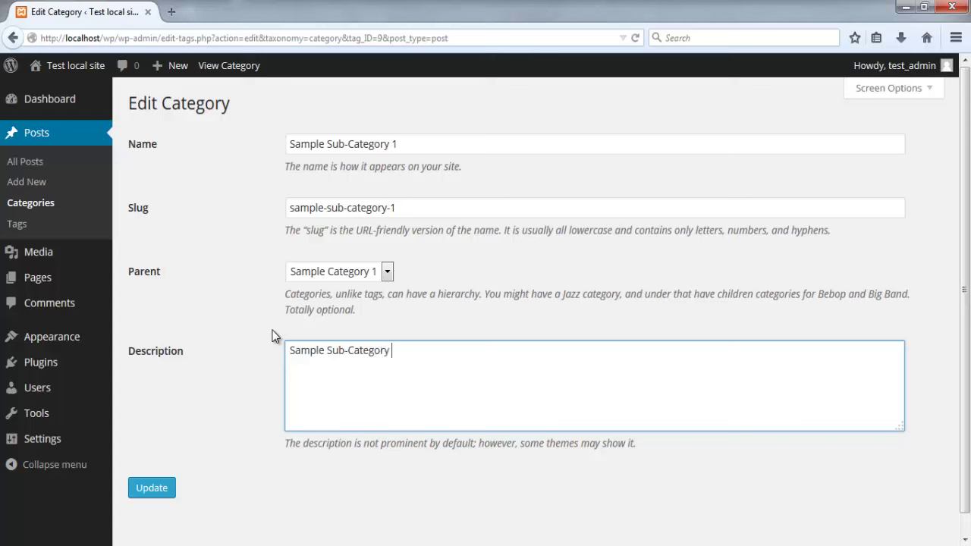
text( for Sample Category 1.)
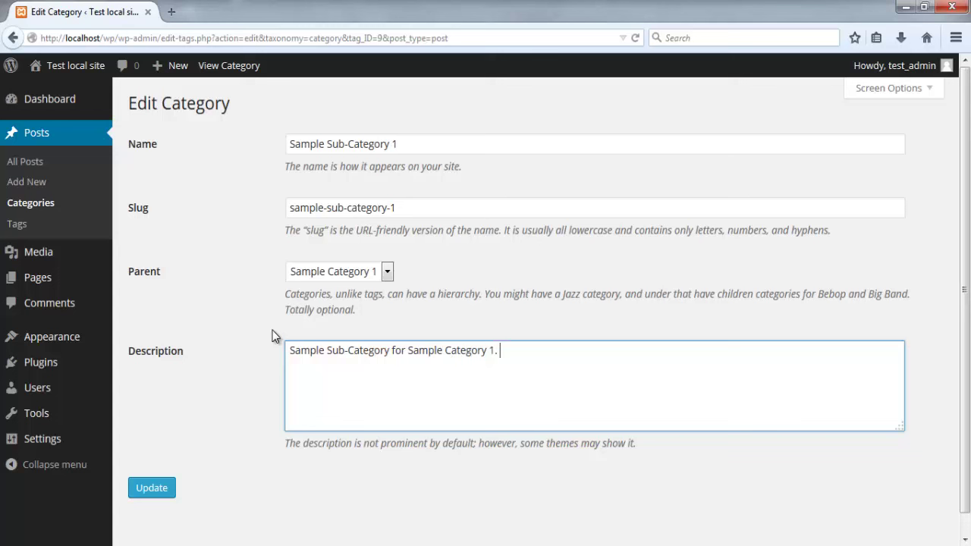
text( View all post)
text(s from this )
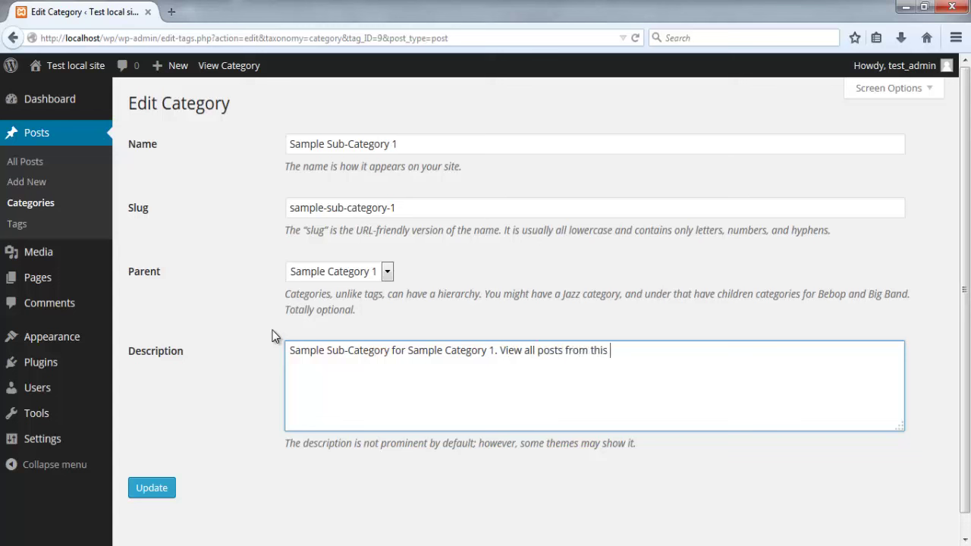
text(category below:)
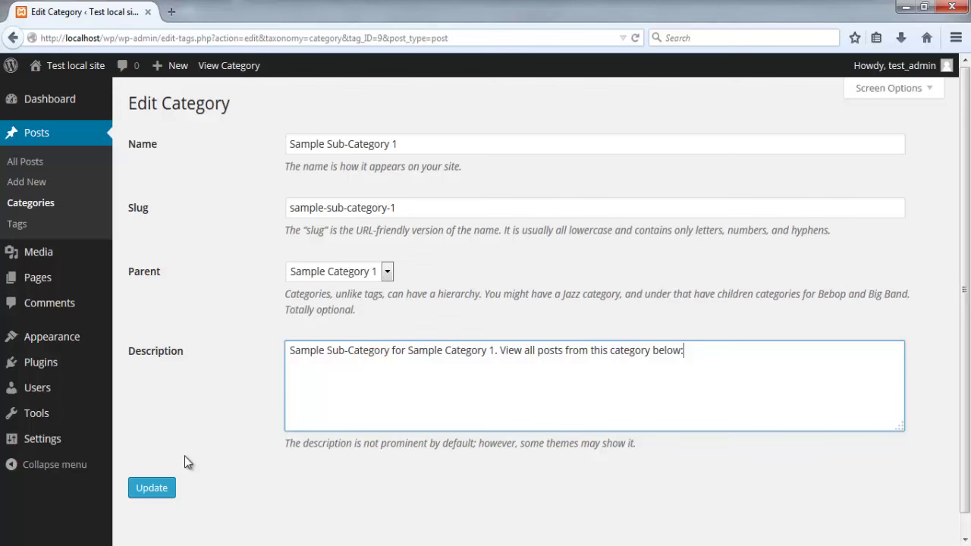
click(156, 489)
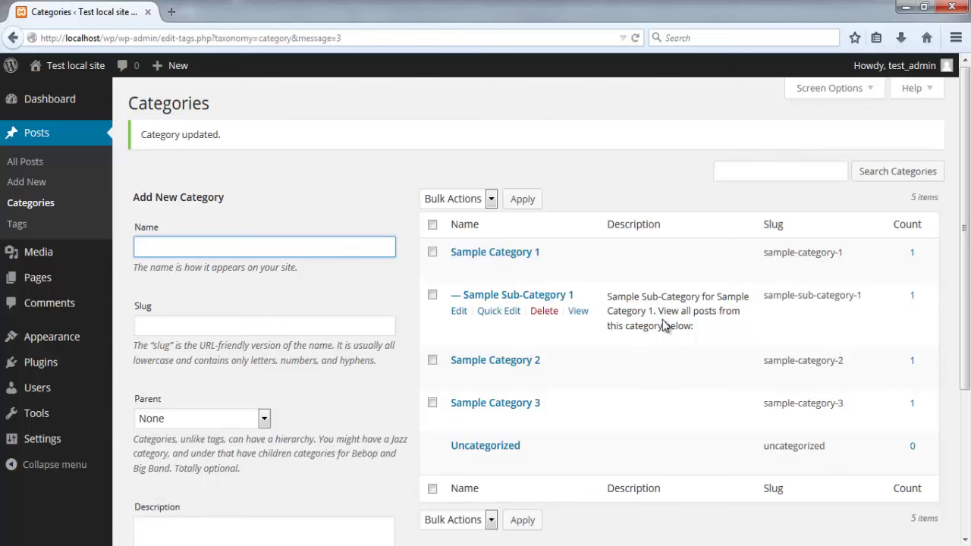
- On the live site, check the description on the Sample Sub-Category 1 archive page and open the Sample Category 1 archive to compare
click(76, 65)
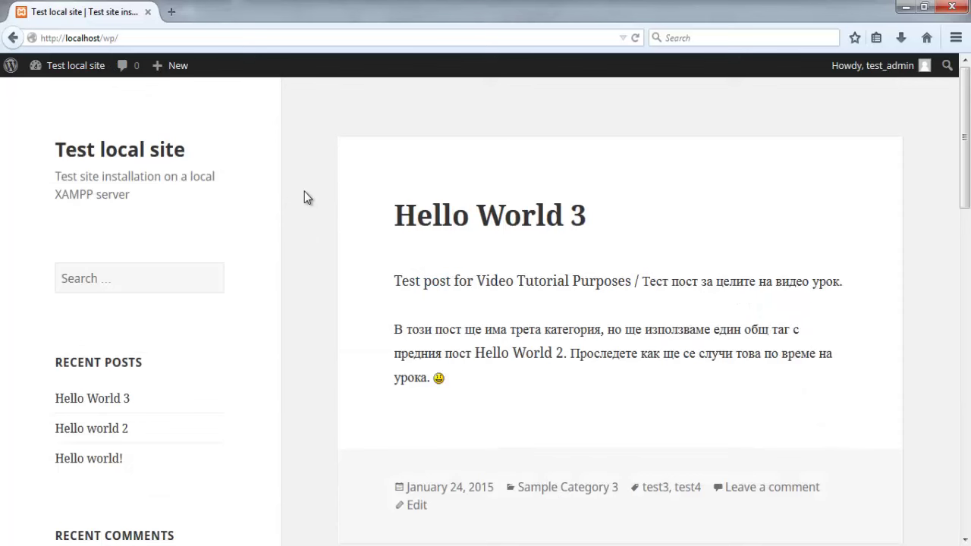
middle_click(304, 310)
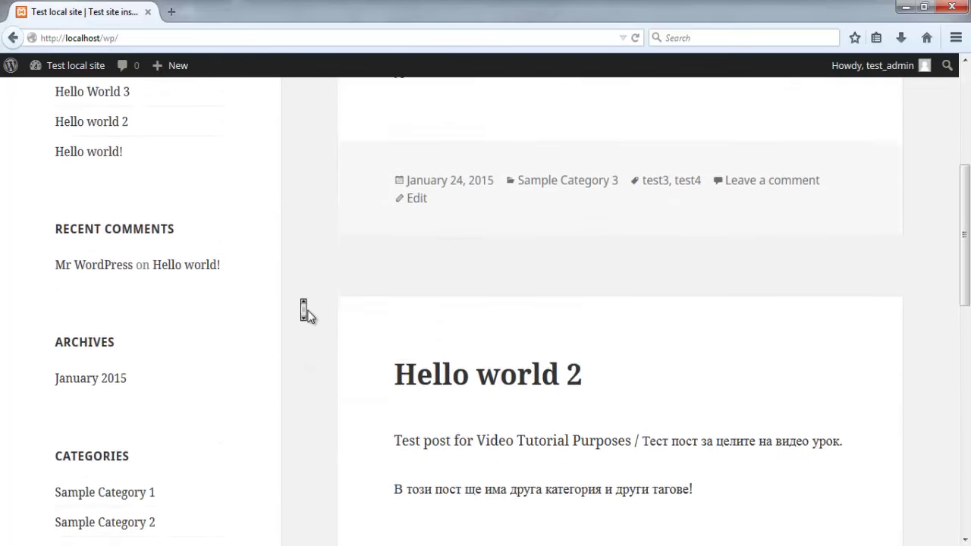
click(296, 317)
click(167, 349)
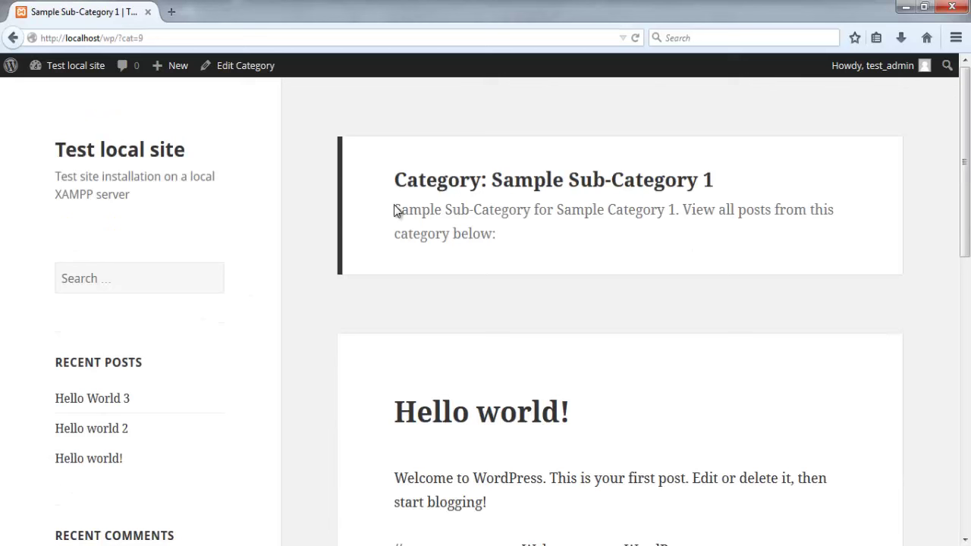
drag(399, 210, 490, 254)
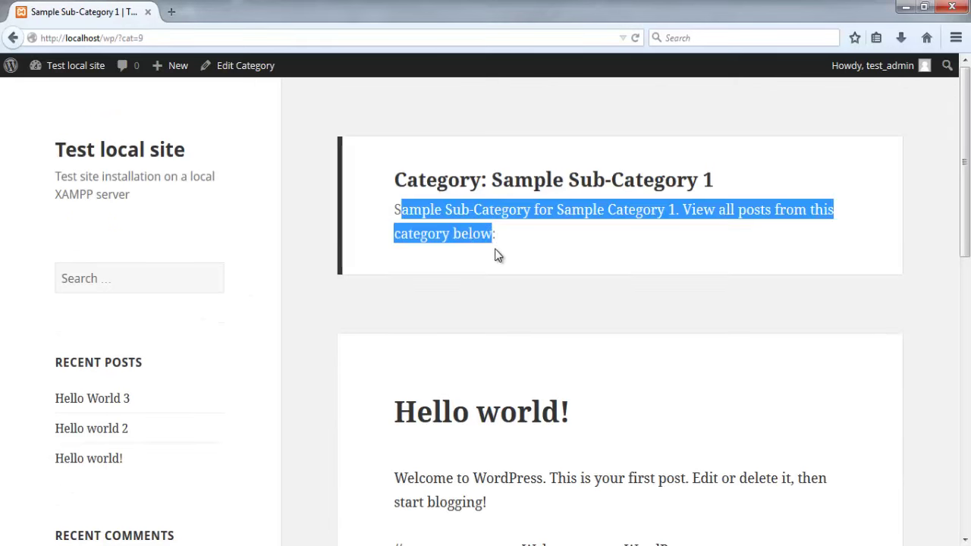
click(472, 281)
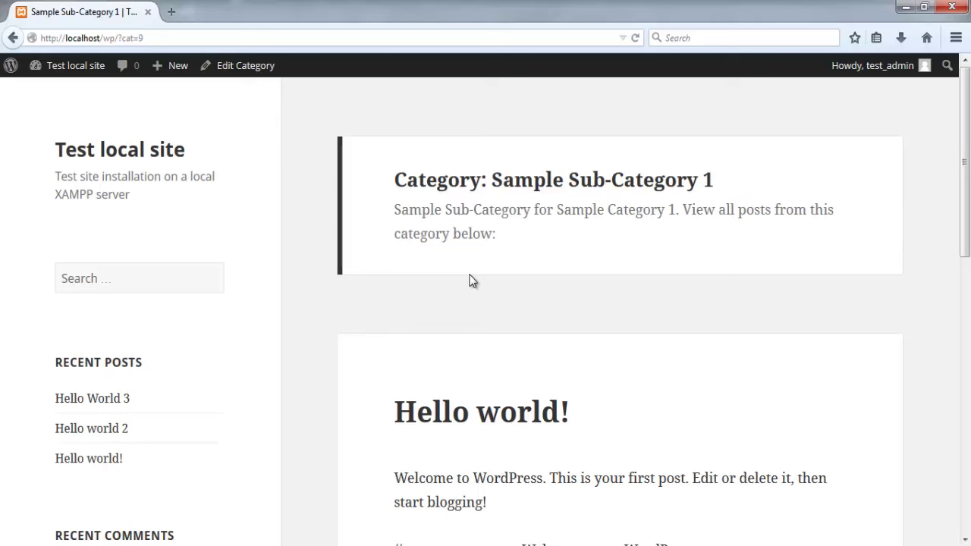
scroll(345, 299, down, 4)
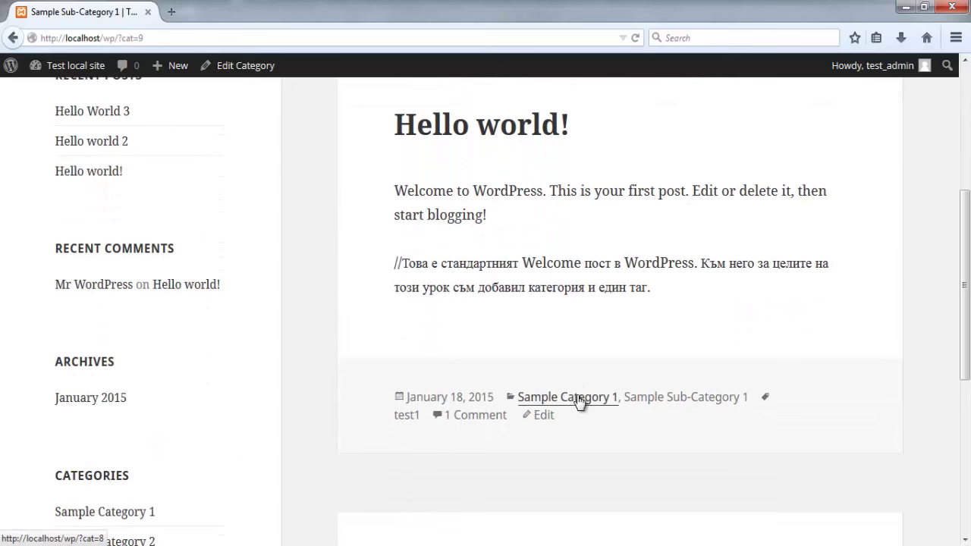
click(579, 402)
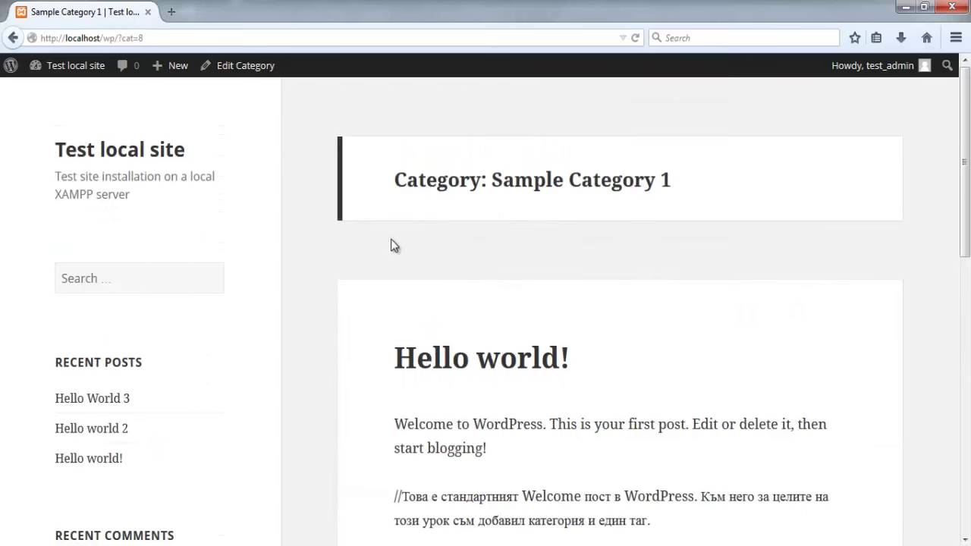